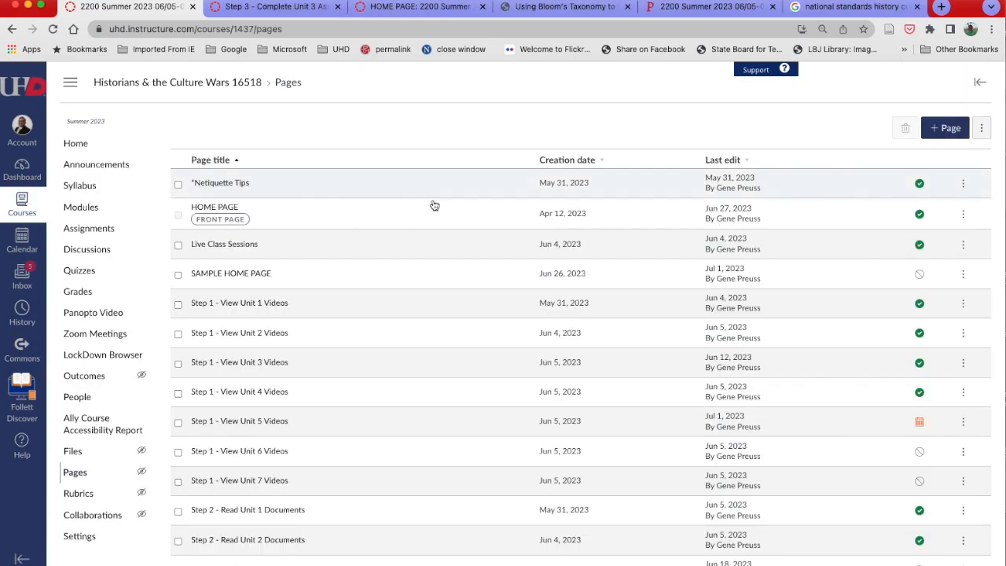
Create a new page titled "Types of Assignments" and enter Discussion, Perusall and Précis on separate lines in its body.
click(946, 129)
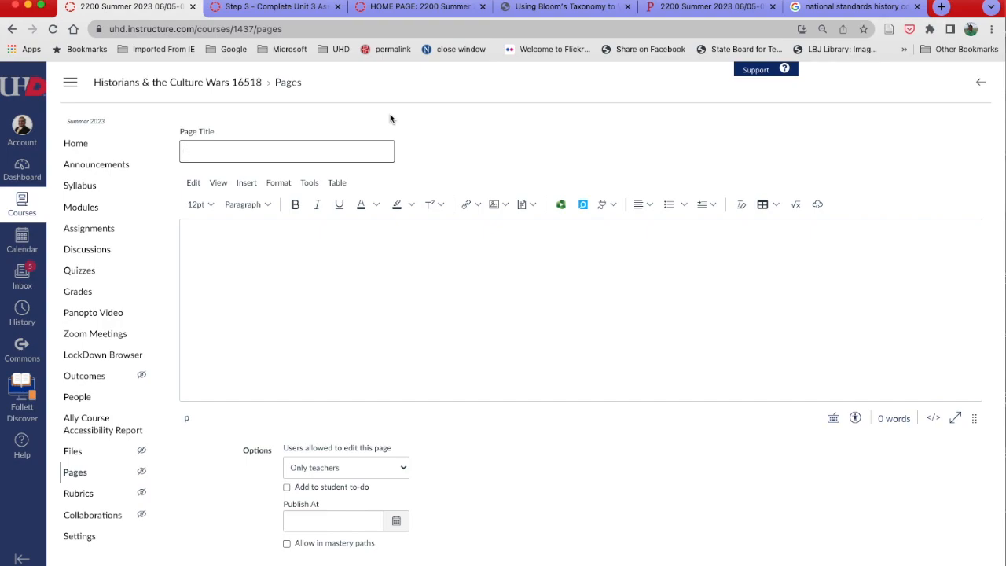
text(Types of Assignments)
click(353, 243)
text(Di)
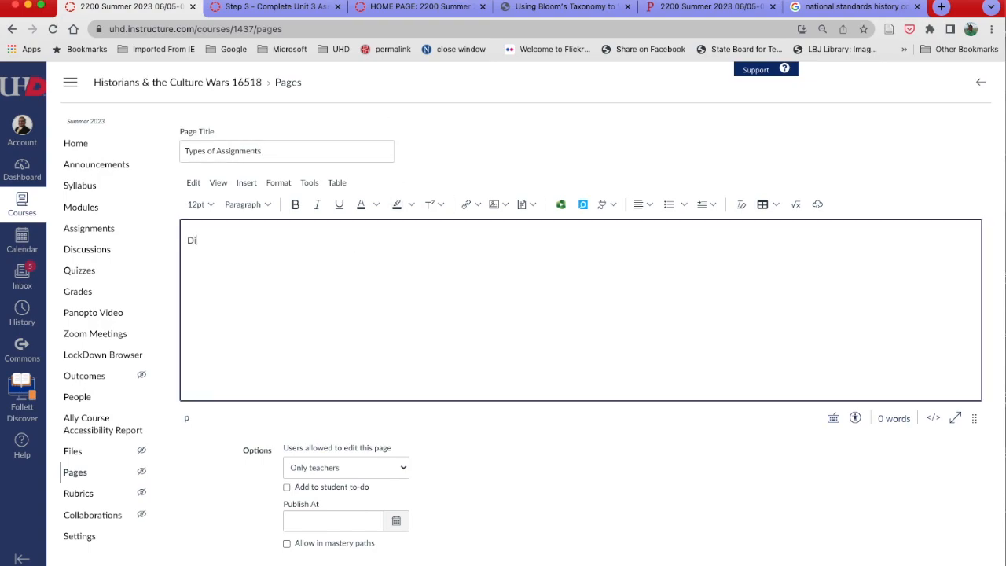
text(scussion Perusall)
key(Return)
text(Précis)
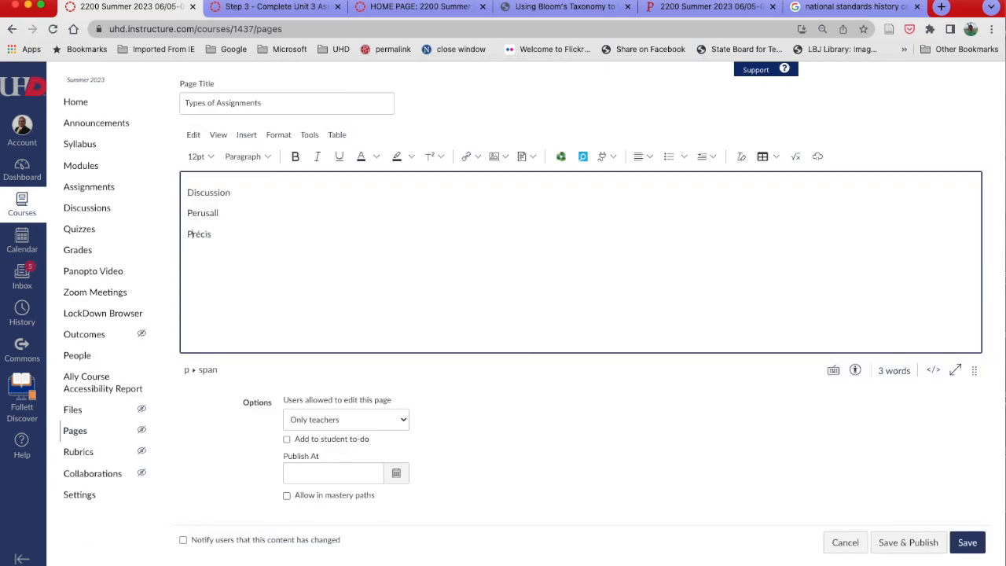
Format the Discussion, Perusall and Précis lines as a bulleted list with the standard round bullets.
drag(242, 285, 182, 238)
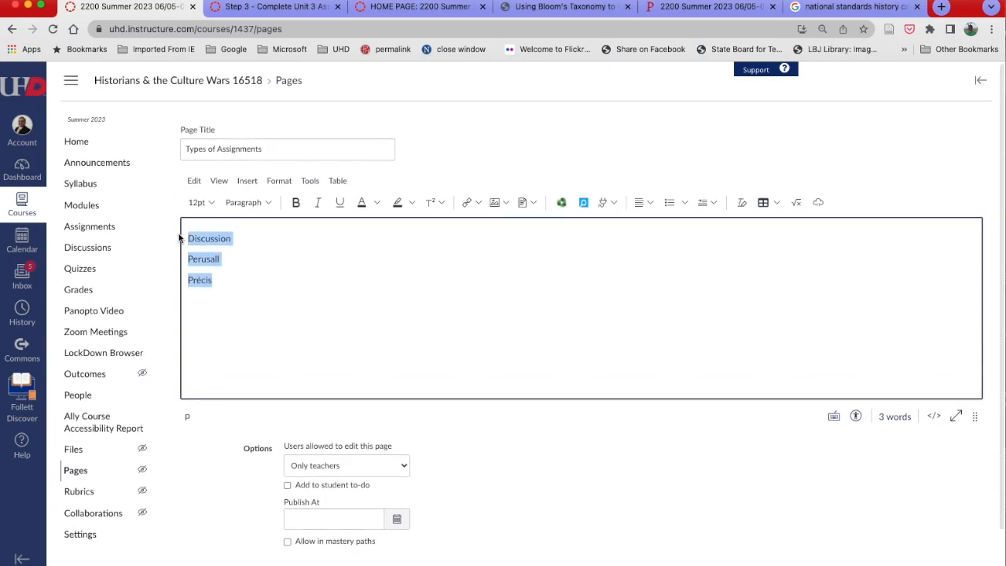
click(683, 206)
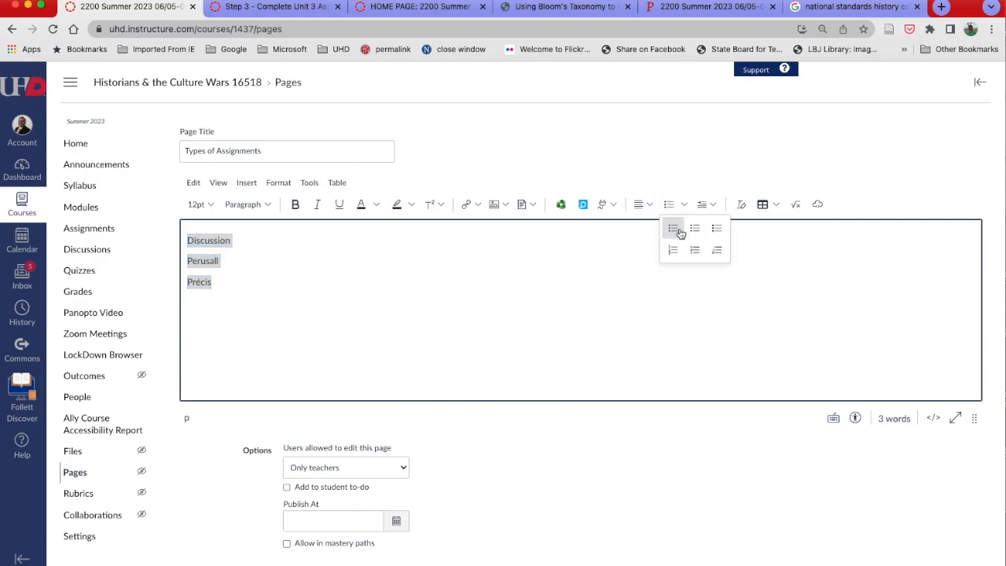
click(677, 229)
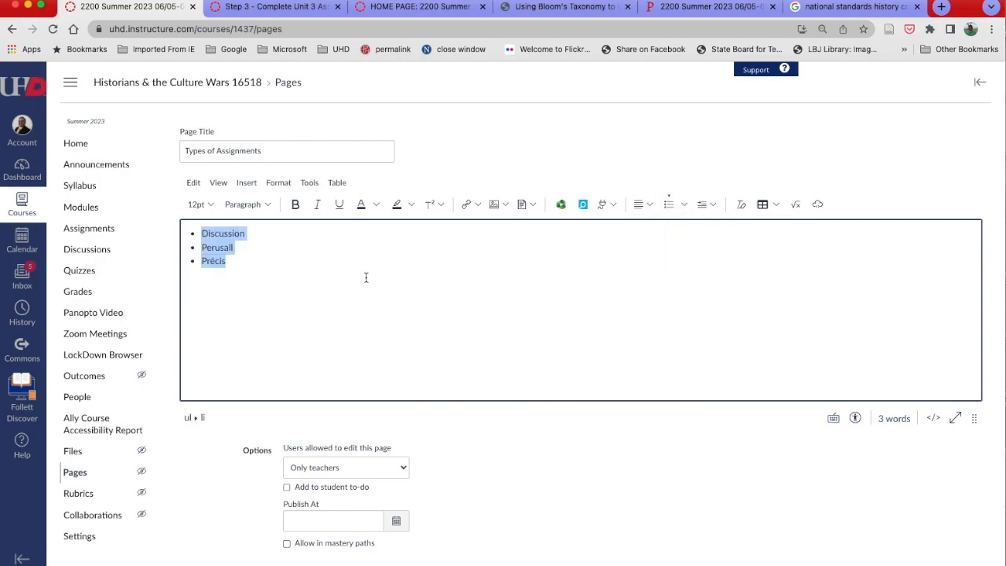
Insert a horizontal line below the bulleted list of assignment types.
click(337, 278)
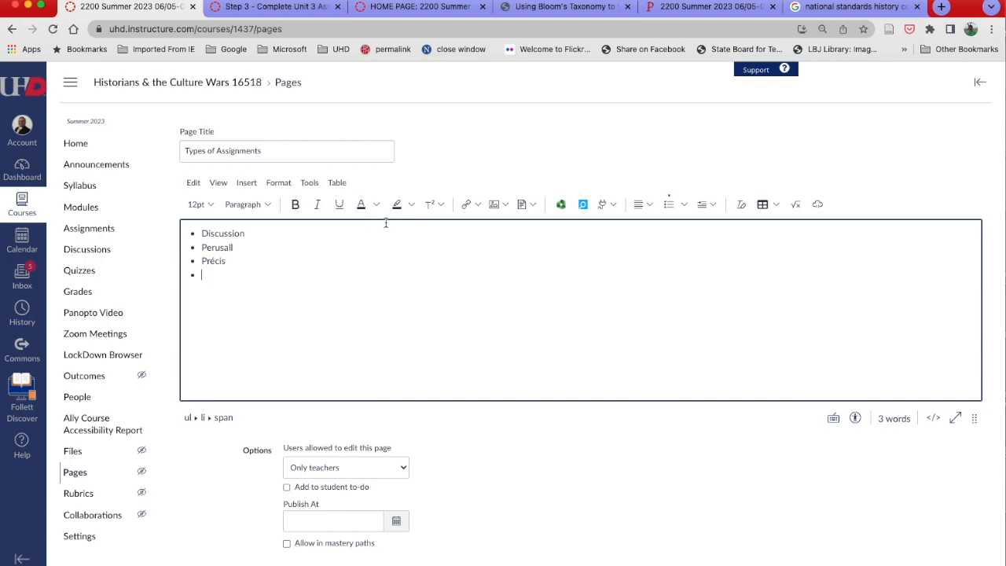
scroll(265, 180, down, 1)
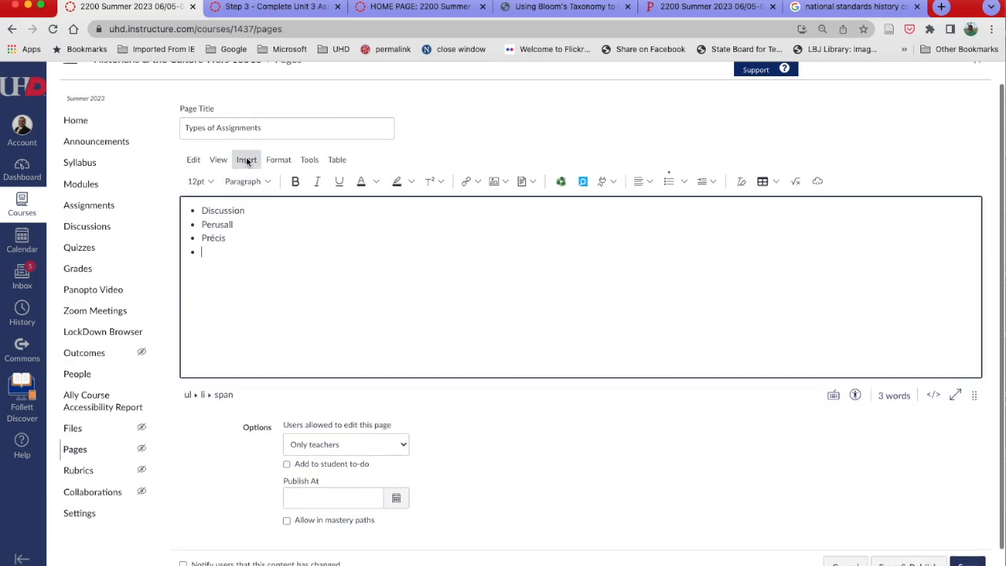
click(244, 159)
click(300, 307)
Enter the section titles Discussion, Perusall and Précis below the horizontal line, with a blank line between them.
text(Discussion)
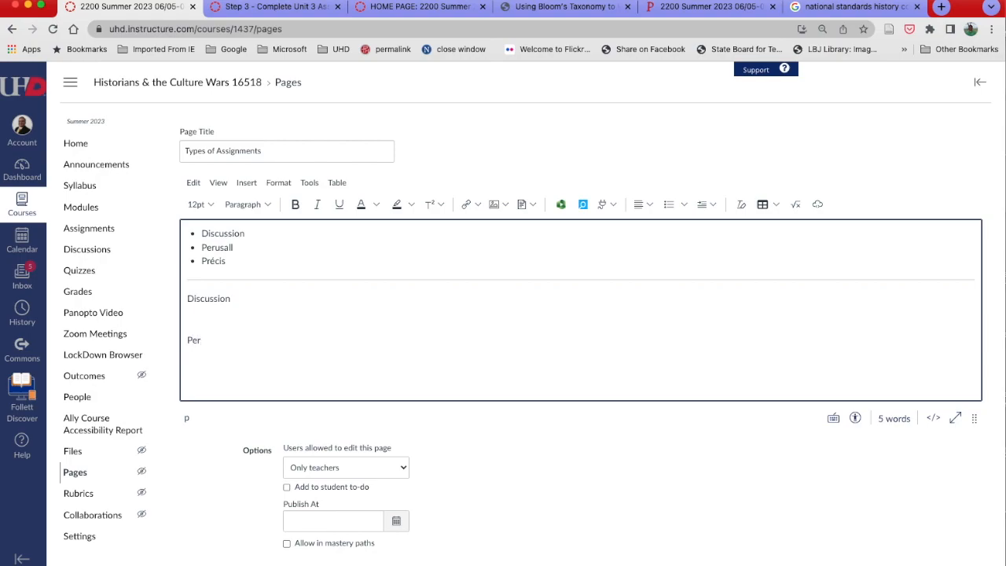
key(Return)
key(Return)
text(Précis)
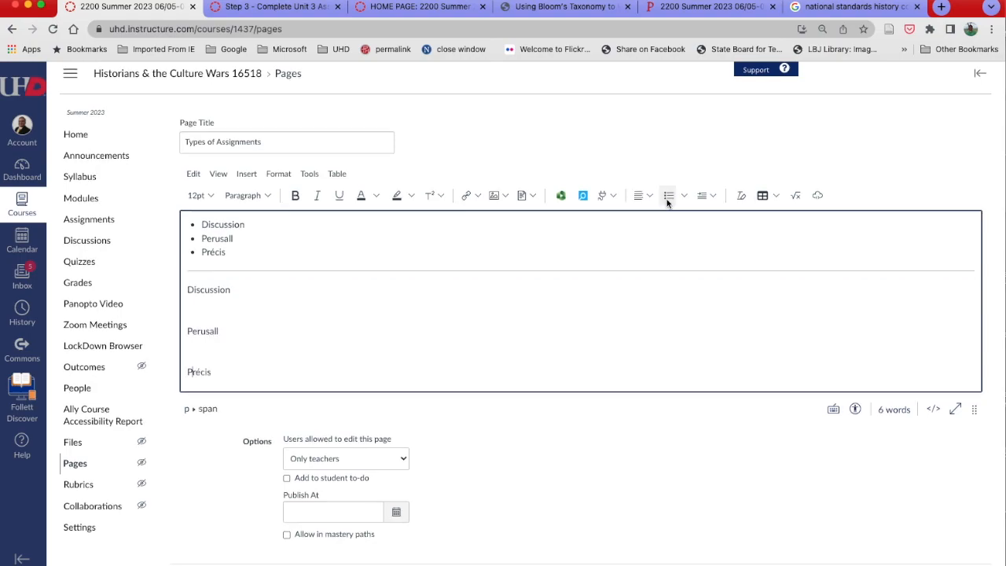
Apply the Heading 3 style to the Discussion, Perusall and Précis section titles below the horizontal line.
drag(246, 374, 187, 289)
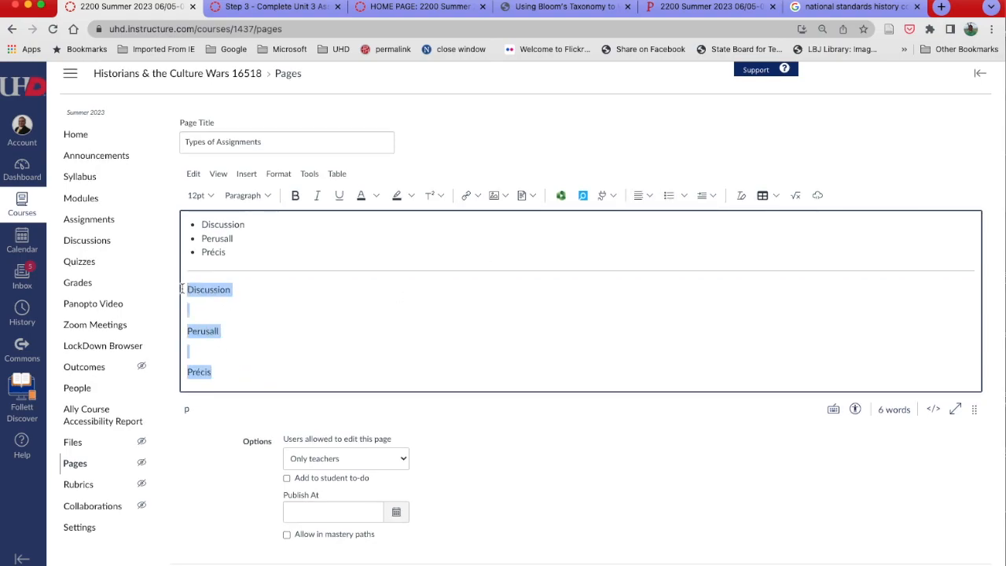
click(265, 198)
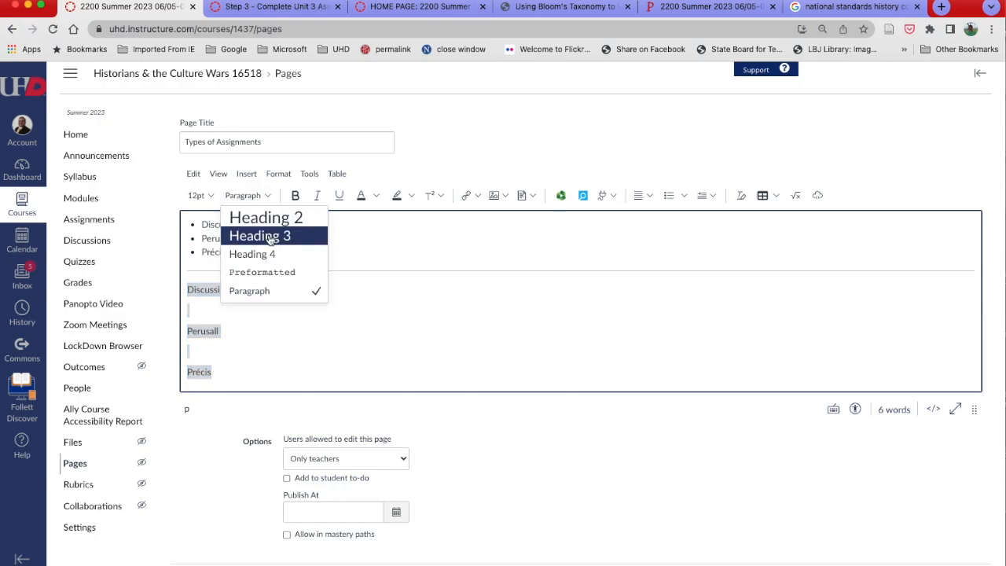
click(266, 236)
Set the blank lines beneath the section headings back to the Paragraph style.
click(270, 341)
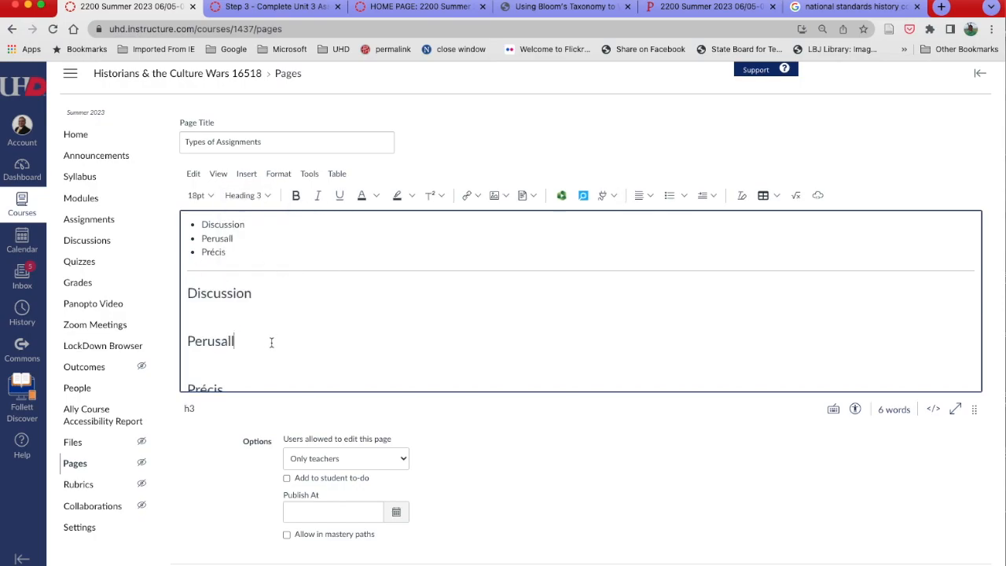
click(259, 195)
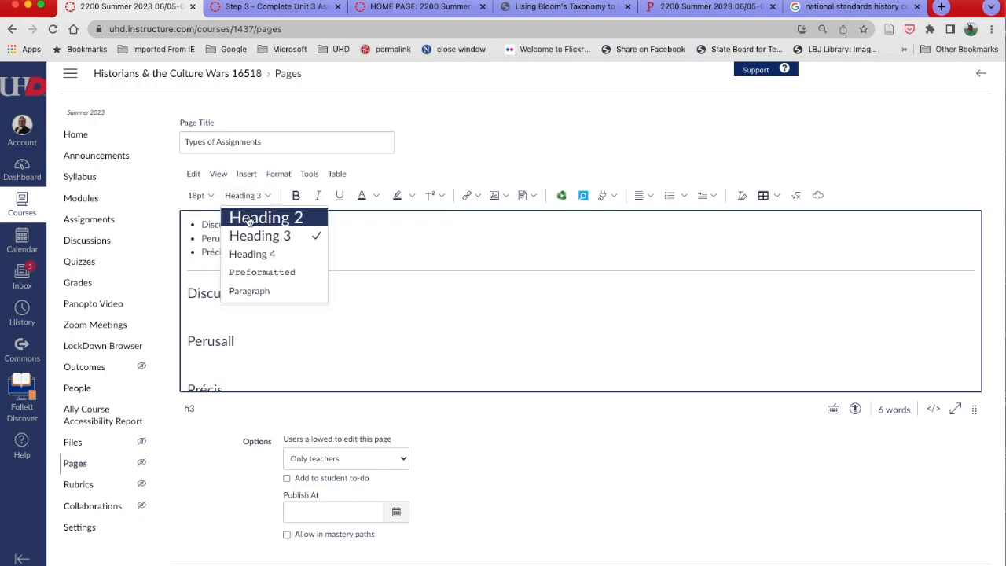
click(261, 289)
click(229, 360)
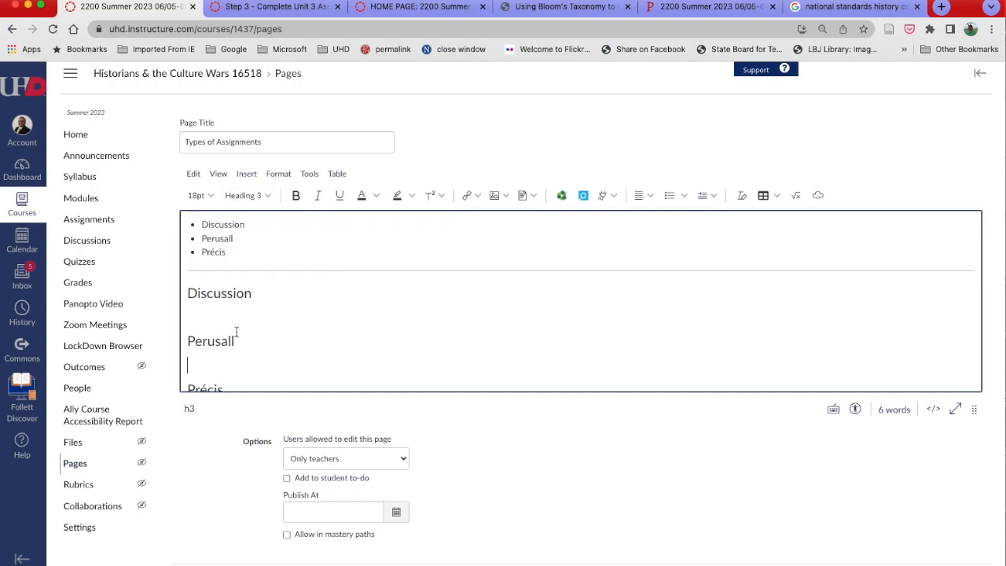
click(250, 196)
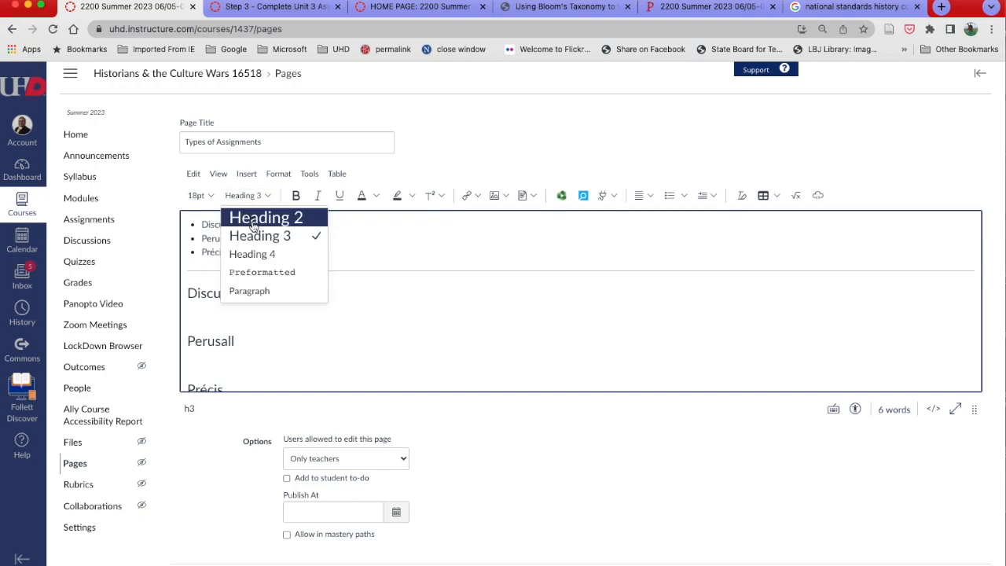
click(259, 290)
scroll(259, 318, down, 1)
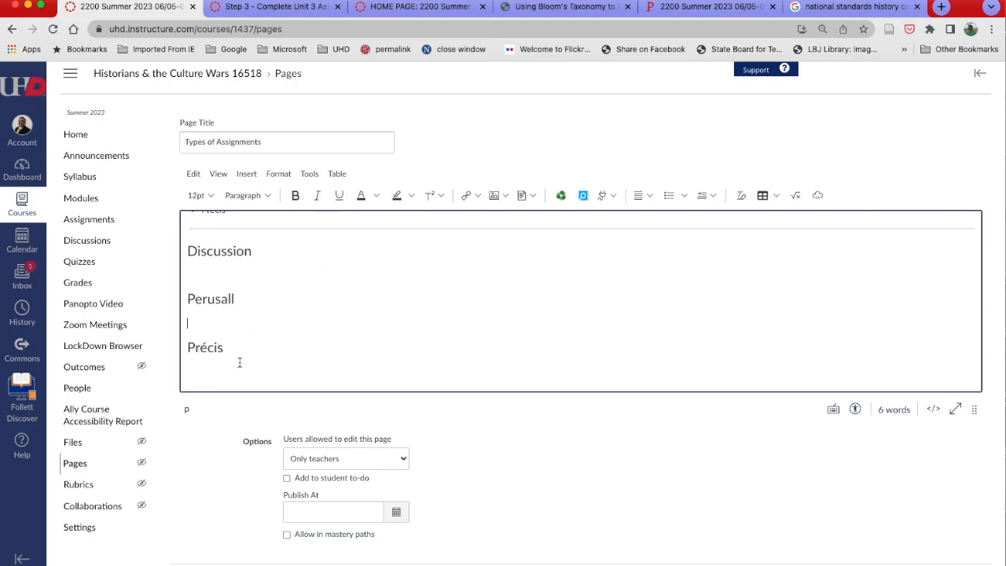
click(251, 196)
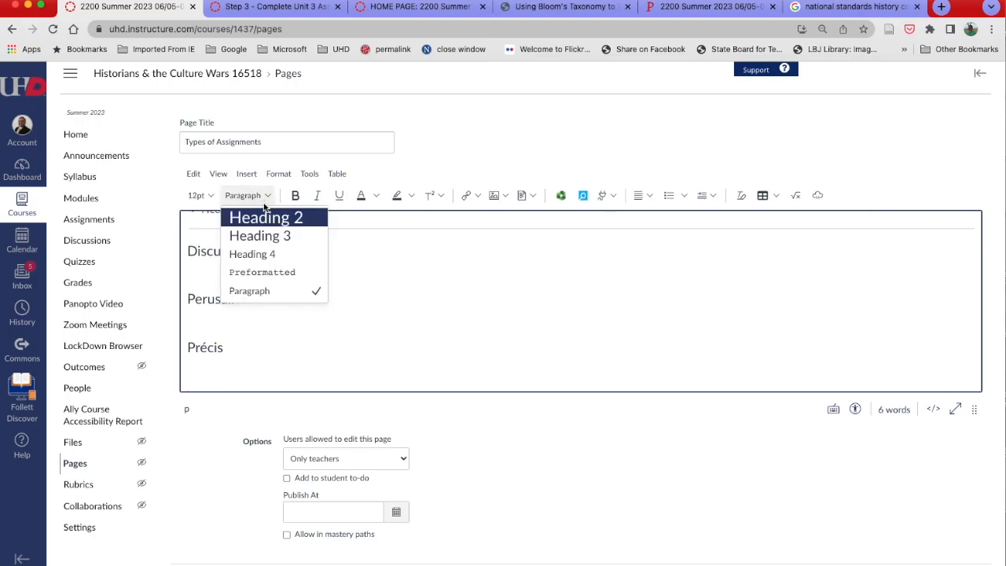
click(265, 291)
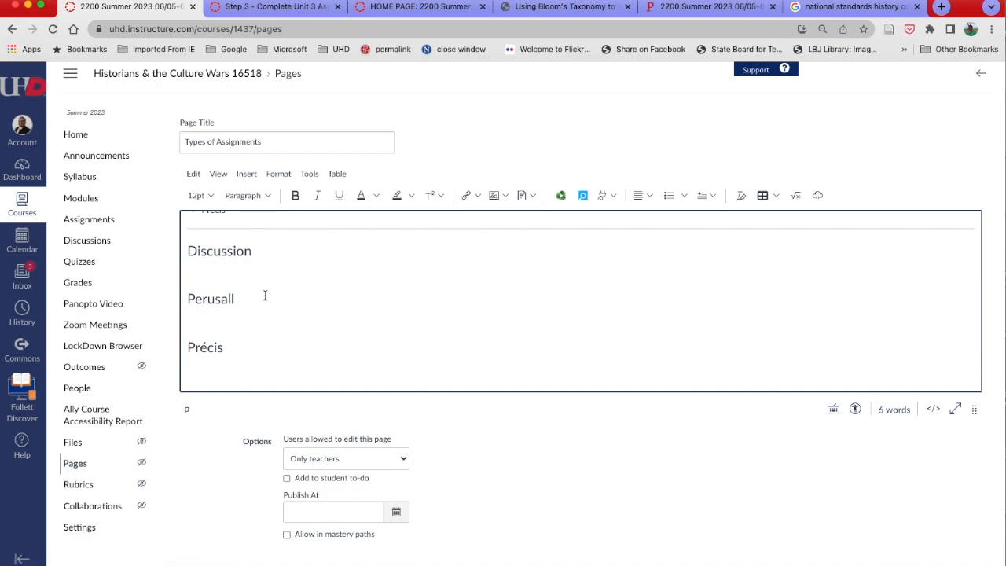
Add descriptions under the headings beginning "Discussion is one of the most important requirements", "Perusall is a form of class discussion" and "A précis is a summary".
text(Discussion is one of the most important requirements of a graduate course. This is an opportunity to share information, observations, questions, and ideas with other students and your professor. You should be prepared to discuss the assigned material in class, and online via Canvas Discussion or VoiceThread, so it is imperative that you contribute to every session. Perusall Perusall is a form of class discussion on primary sources, videos, podcasts, or article. You'll be asked to highlight and comment on either the prompt, something you don't understand, or something that you learned. You should be prepared to discuss the material in class.)
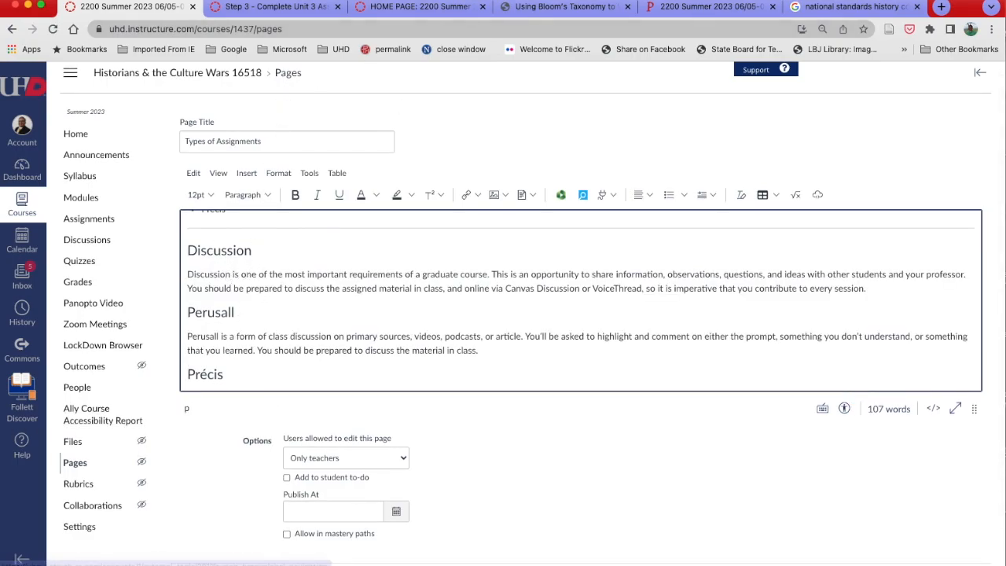
text(A précis is a summary of the thesis and main points of the supporting arguments of an article or monograph. It is NOT A BOOK REVIEW. The purpose of a précis is to help students develop an understanding of historiography – how historians' interpretations have evolved. Understanding historiography is the basis for advanced understanding of a field of history.)
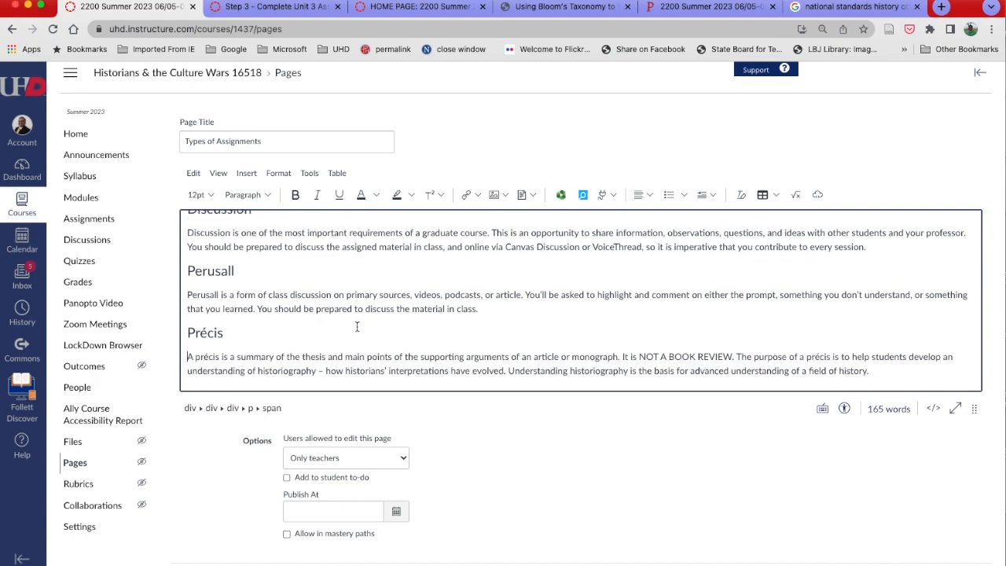
Add the line "To see a sample assignment, click the link below:" after the Discussion description.
scroll(354, 330, up, 2)
scroll(362, 328, up, 1)
click(902, 307)
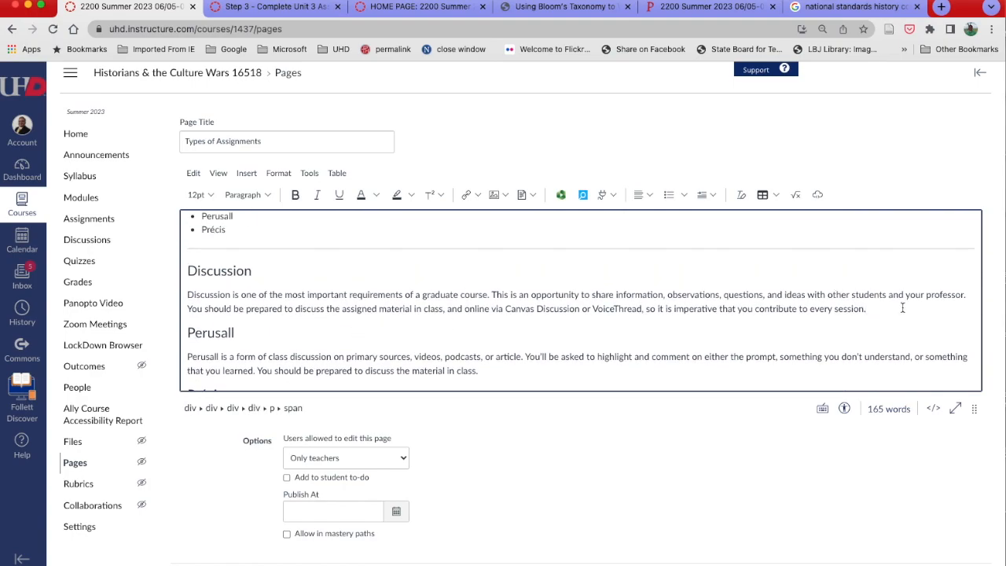
key(Return)
text(To see a sample assign)
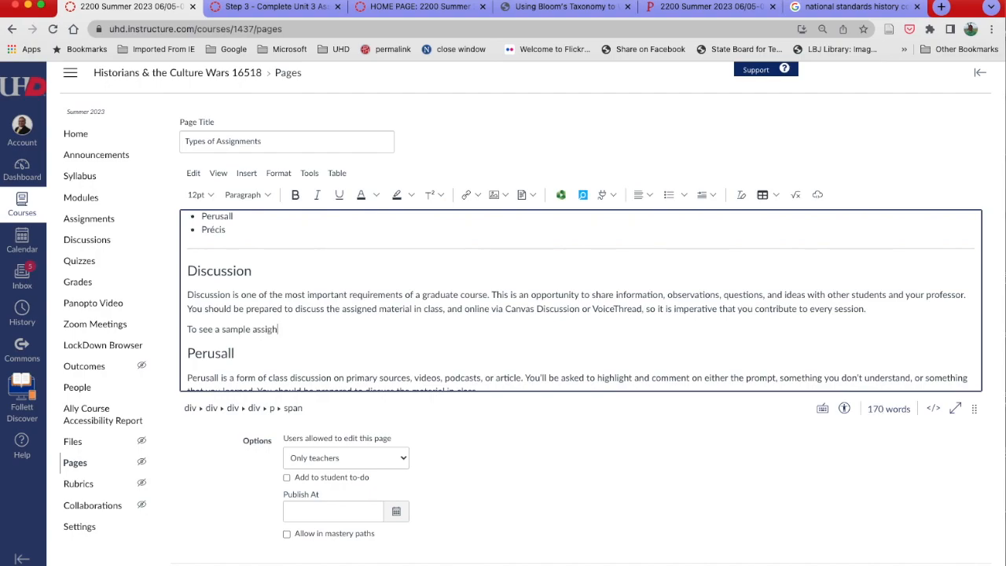
text(ment, click the link below:)
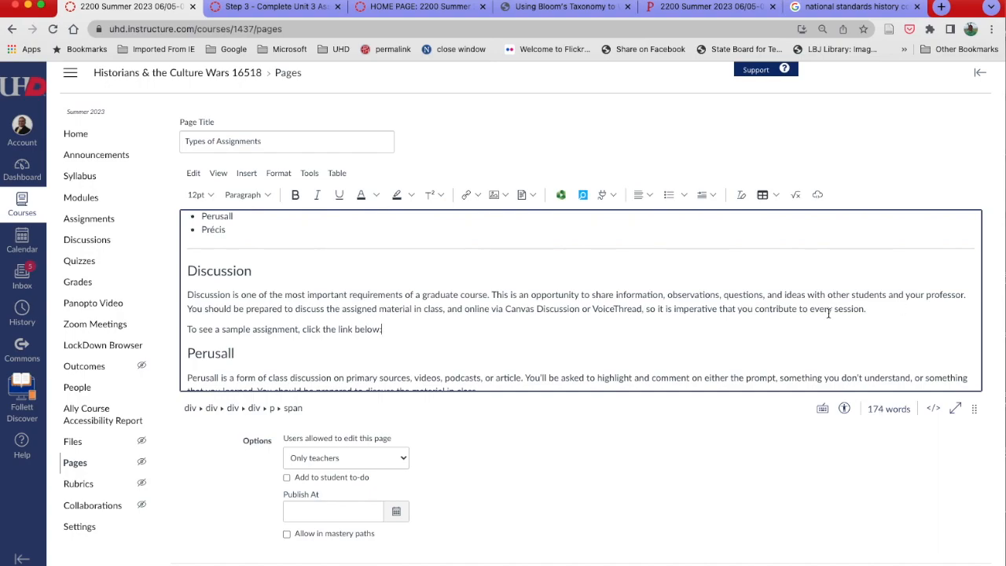
Copy the "To see a sample assignment, click the link below:" line to new lines after the Perusall and Précis descriptions.
drag(387, 336, 184, 334)
key(ctrl+c)
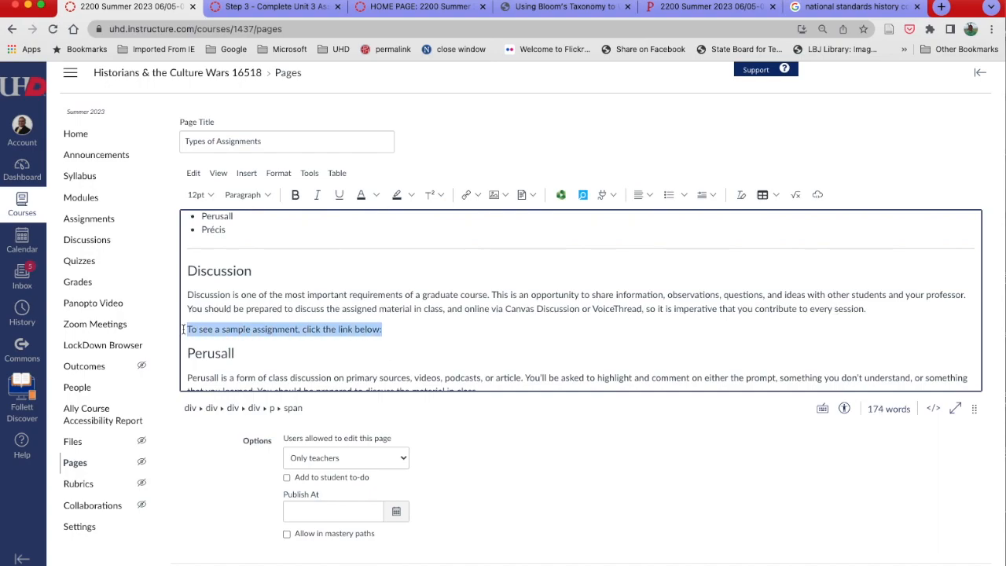
scroll(471, 315, down, 3)
scroll(514, 312, down, 1)
click(478, 269)
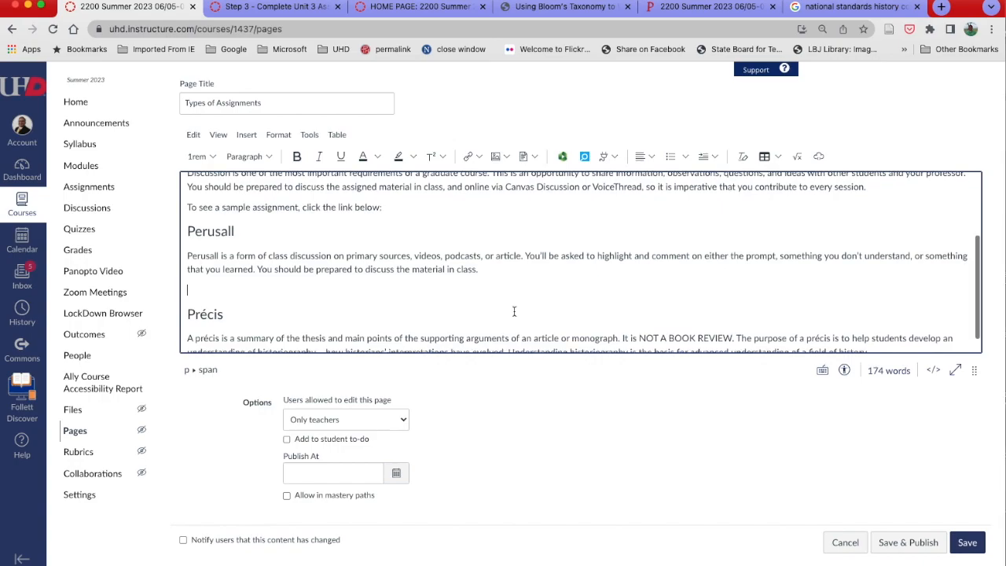
key(ctrl+v)
click(874, 334)
key(ctrl+v)
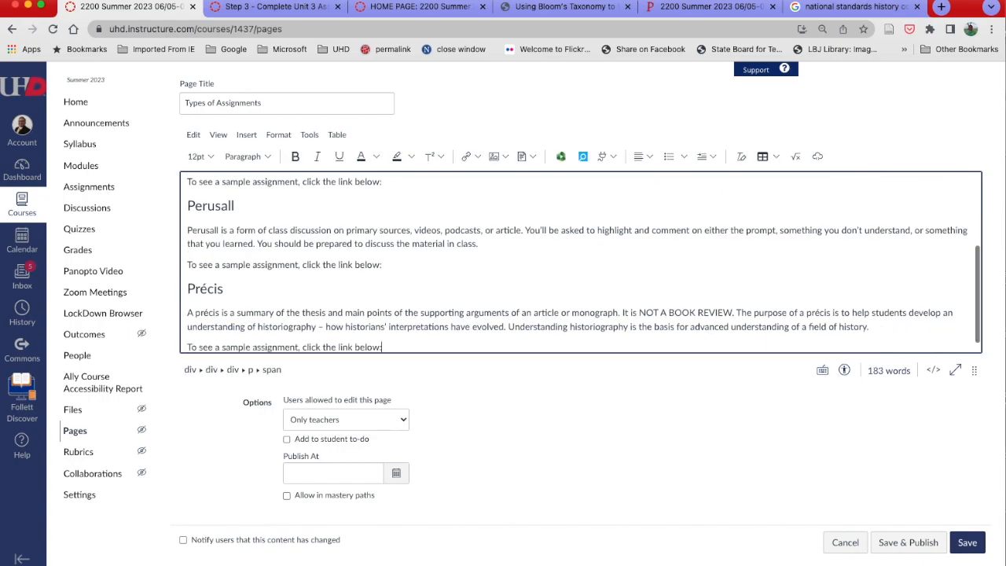
Insert horizontal lines above the Précis and Perusall headings to separate the sections.
click(242, 137)
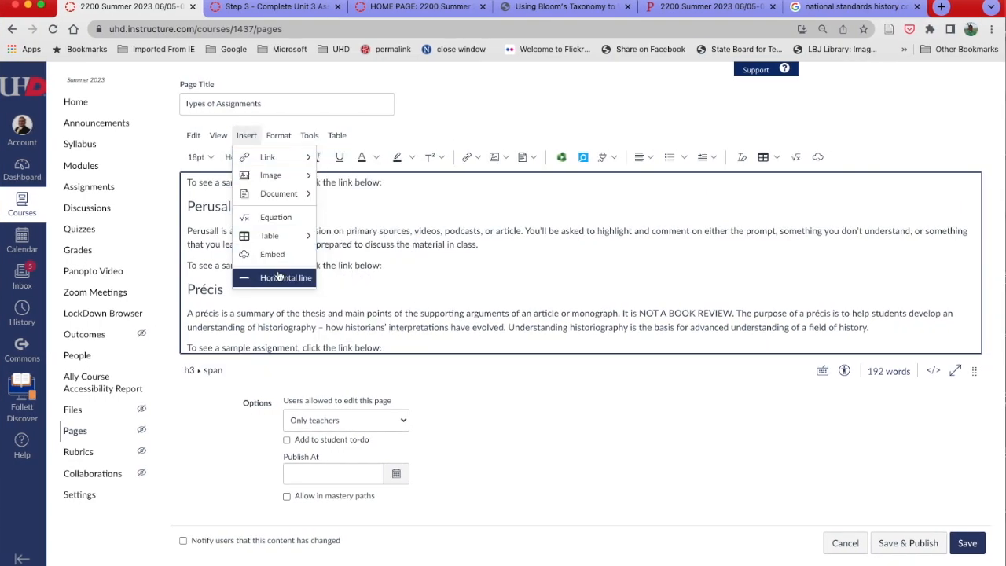
click(280, 275)
click(242, 136)
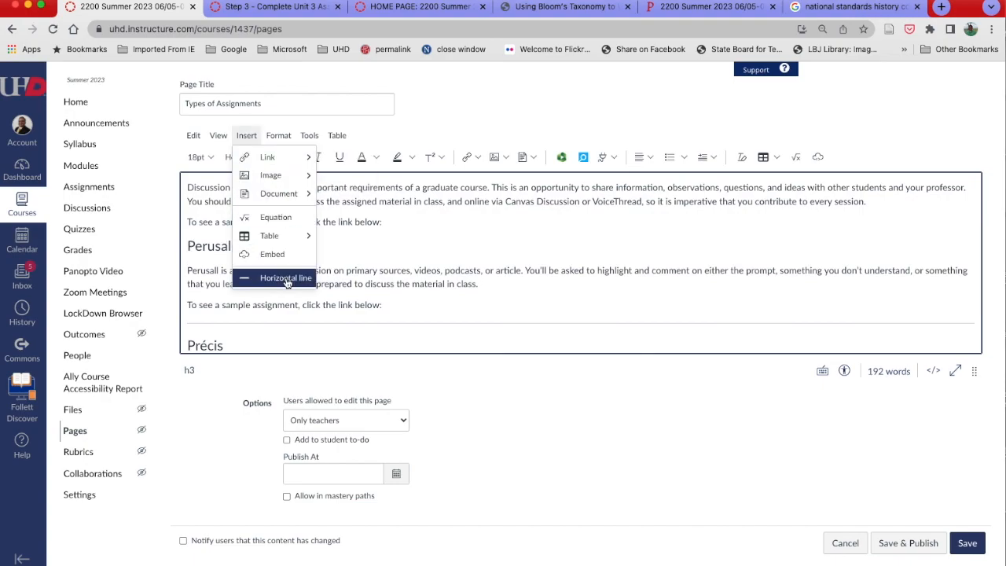
click(297, 278)
scroll(318, 267, up, 1)
scroll(317, 267, down, 3)
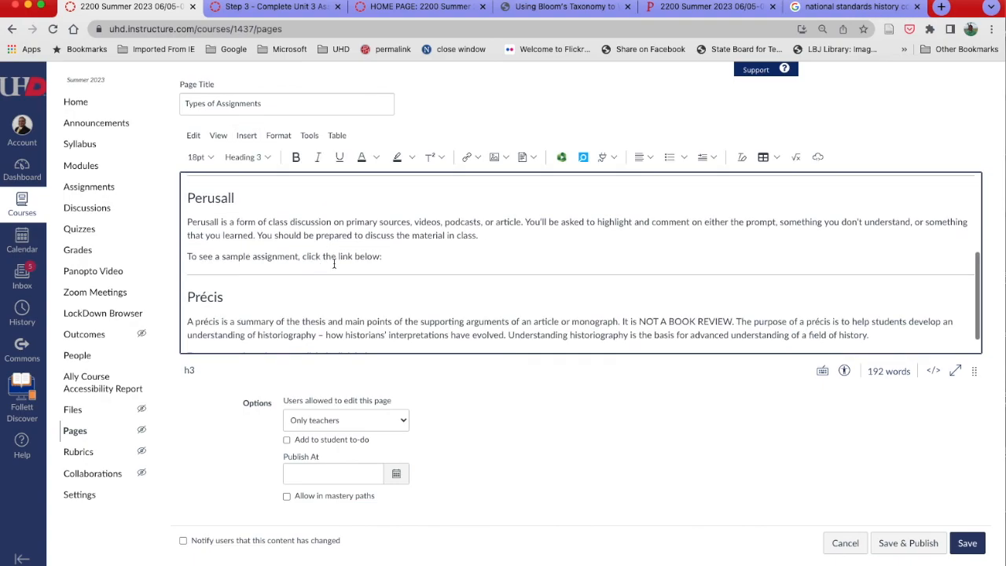
Insert a course link to Discussion 1 on a new line beneath the Discussion section's sample assignment sentence.
scroll(317, 267, up, 2)
click(397, 236)
key(Return)
click(480, 154)
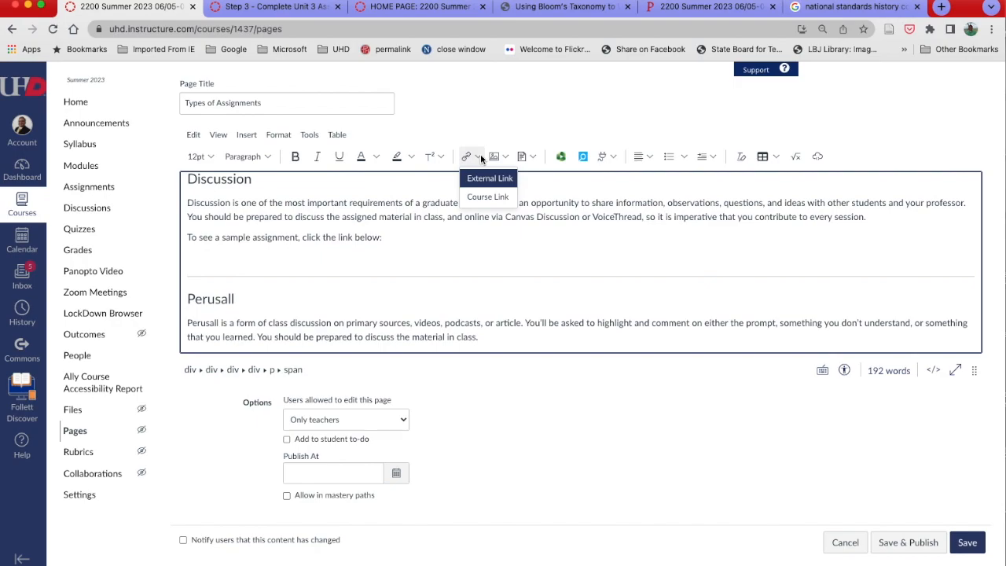
click(487, 198)
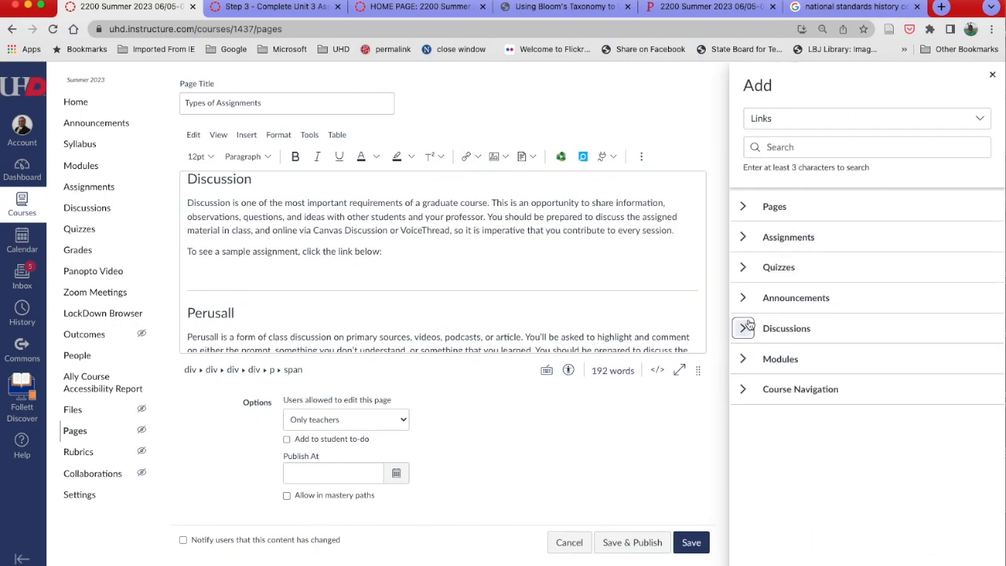
click(744, 329)
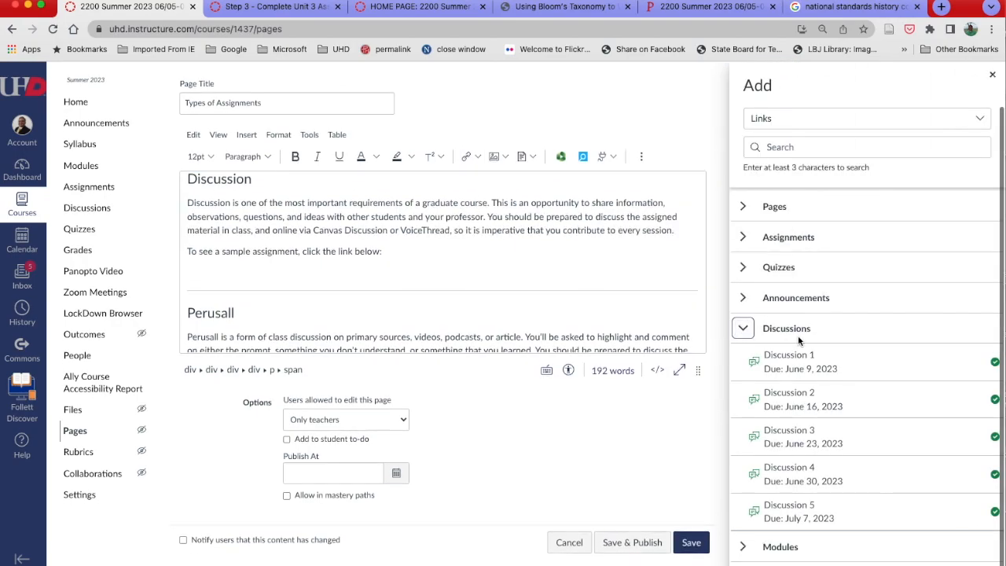
click(741, 362)
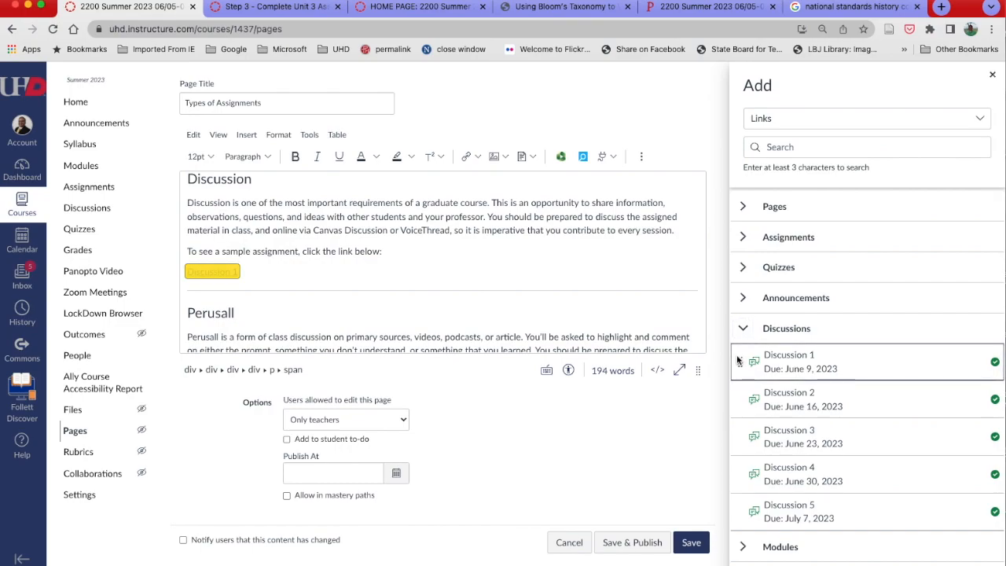
scroll(516, 291, down, 2)
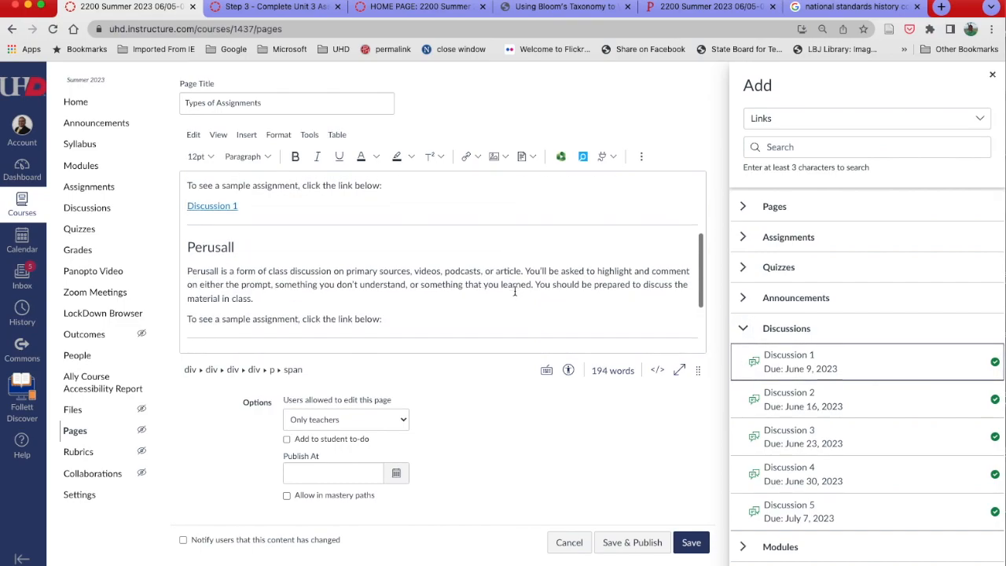
Insert a course link to the Columbus Controversy assignment on a new line beneath the Perusall section's sample assignment sentence.
click(433, 293)
key(Return)
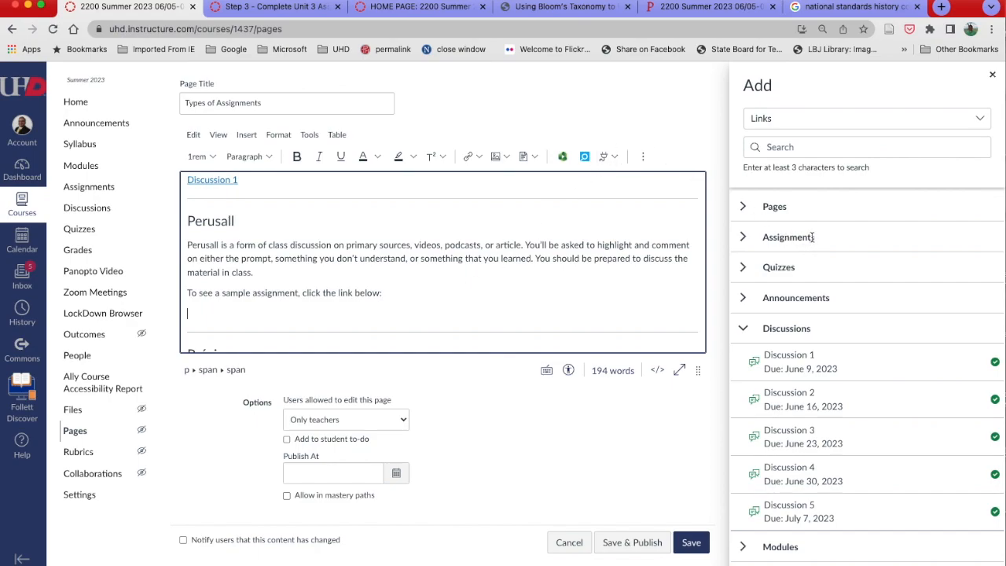
scroll(778, 234, up, 2)
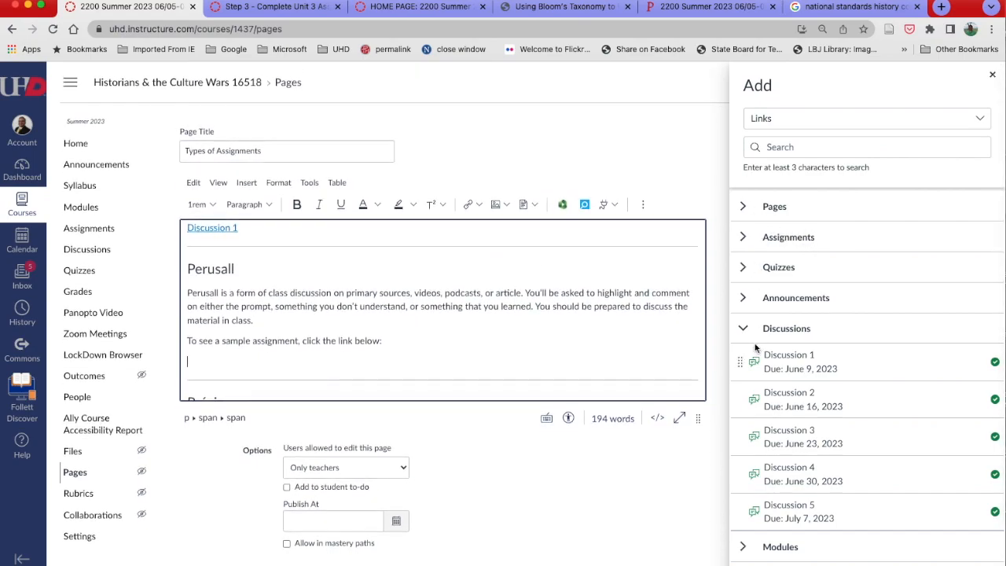
click(744, 329)
click(745, 239)
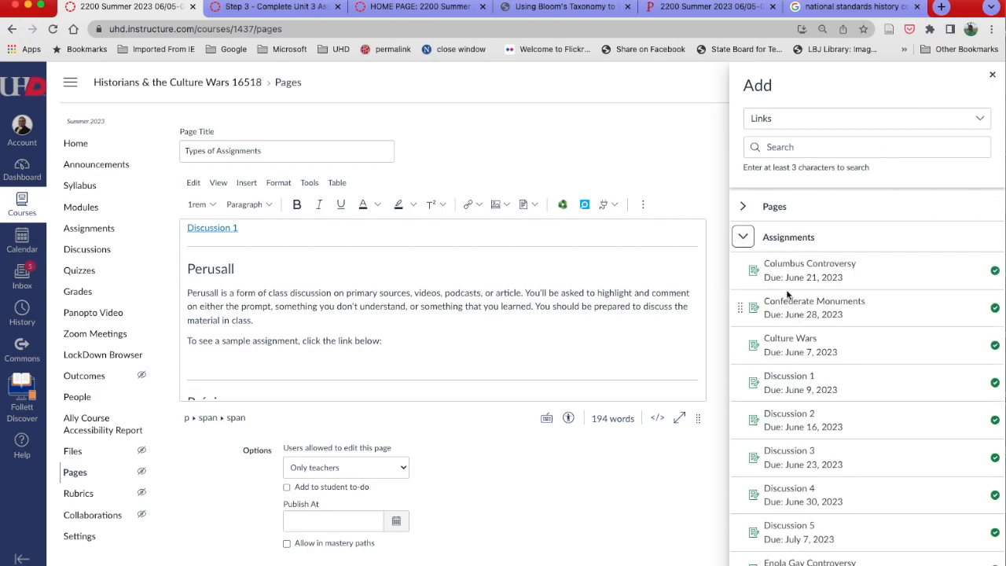
click(742, 273)
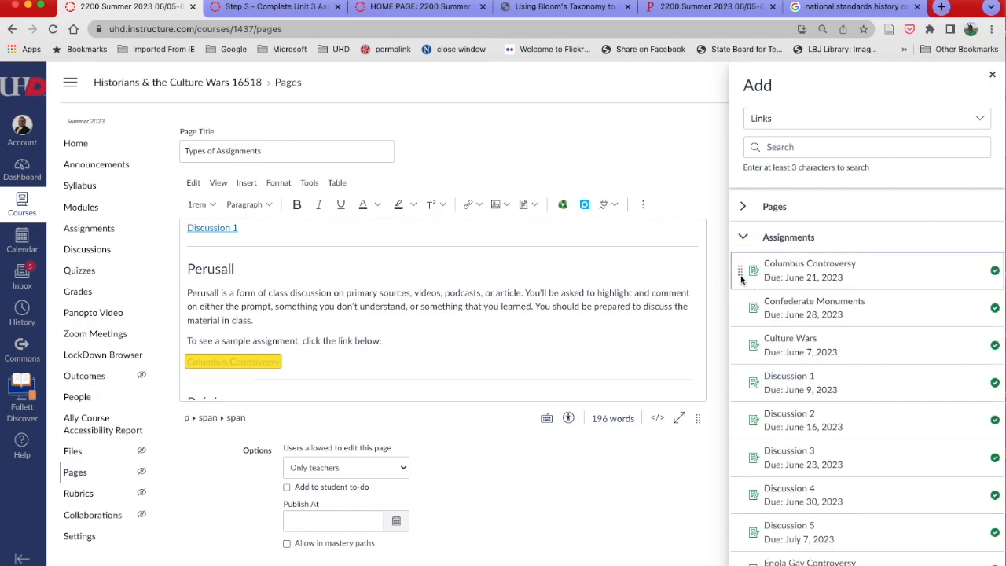
Insert a course link to the Précis 1 assignment beneath the Précis section's sample assignment sentence and close the link picker.
scroll(498, 309, down, 3)
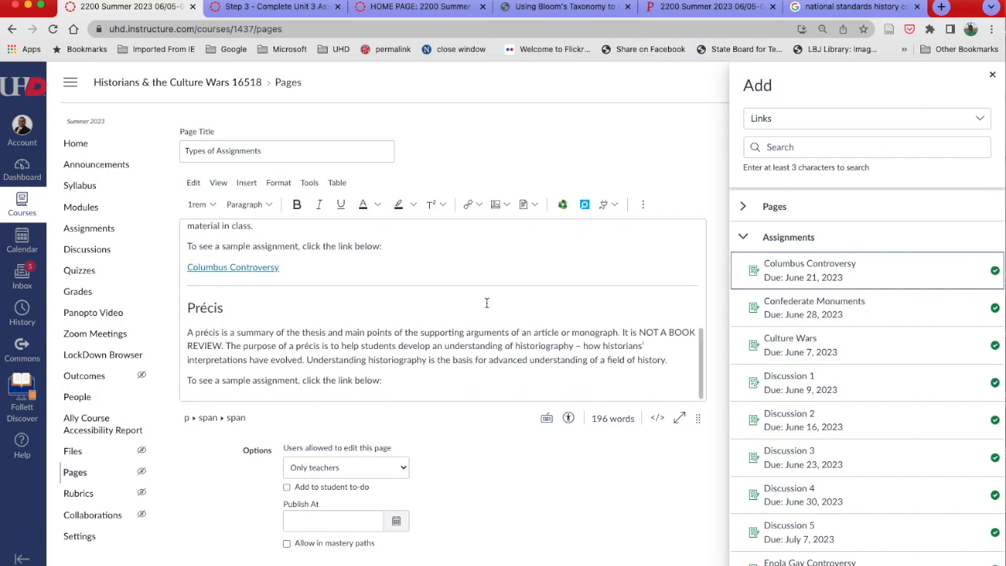
click(407, 383)
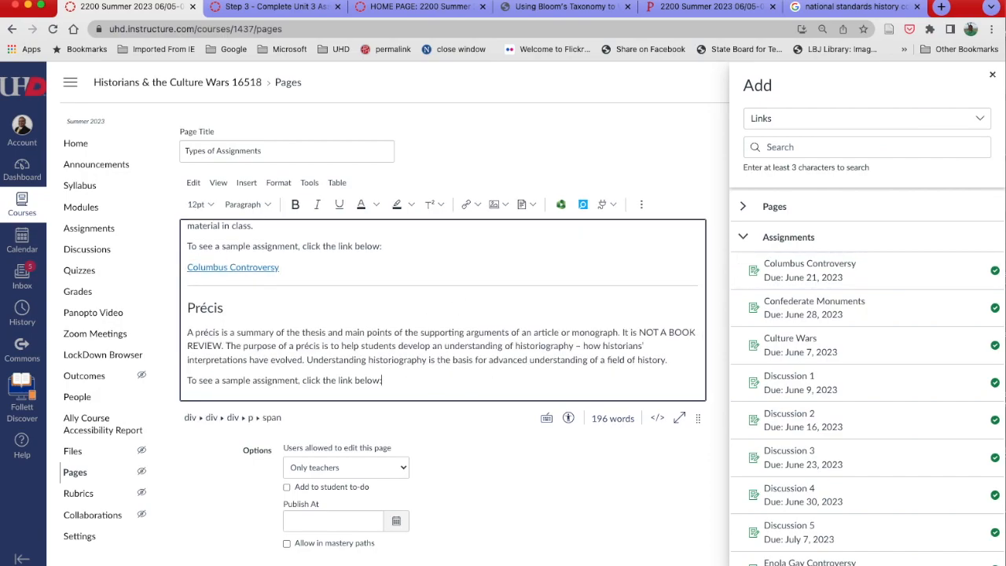
key(Return)
scroll(801, 296, down, 5)
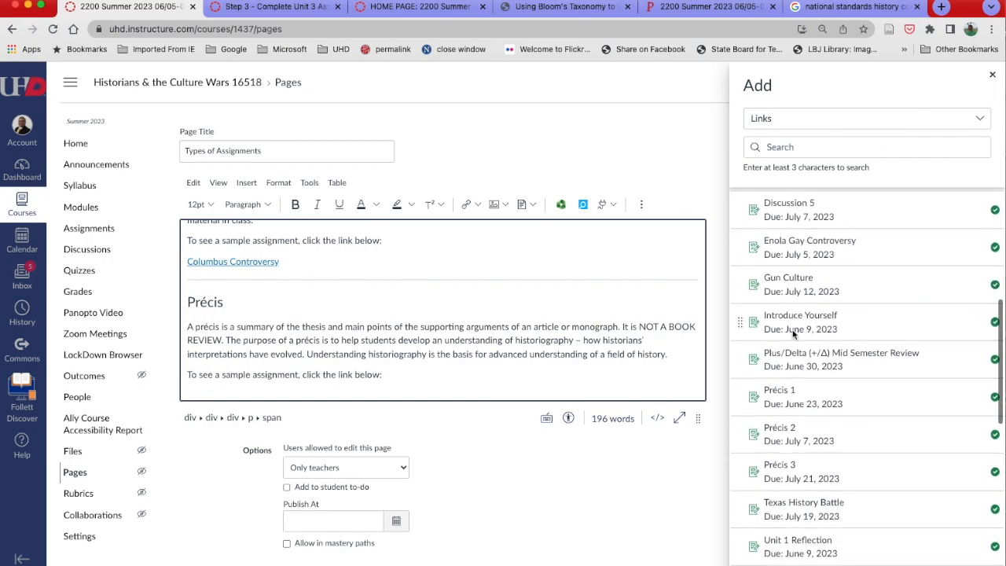
scroll(750, 393, down, 1)
click(739, 373)
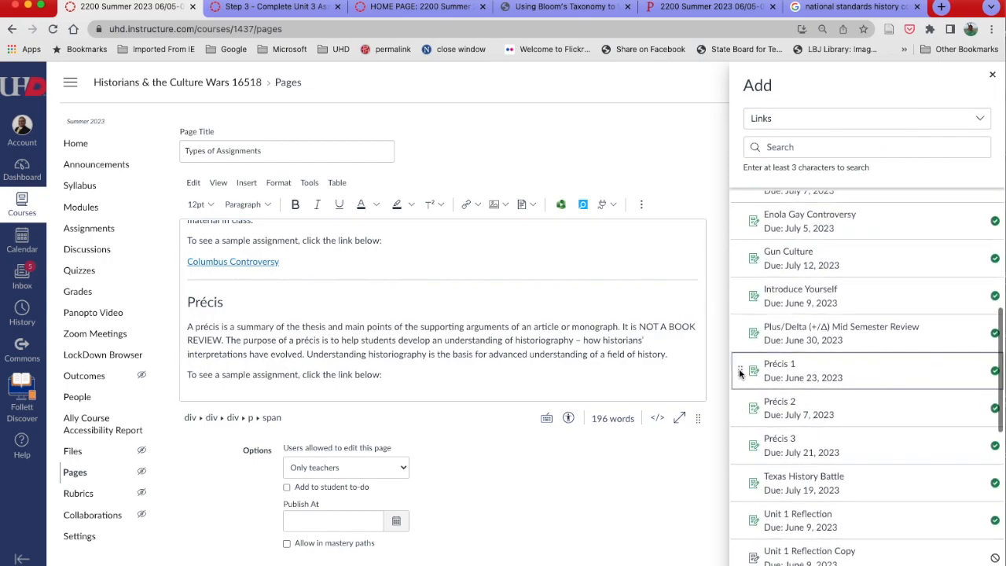
click(991, 75)
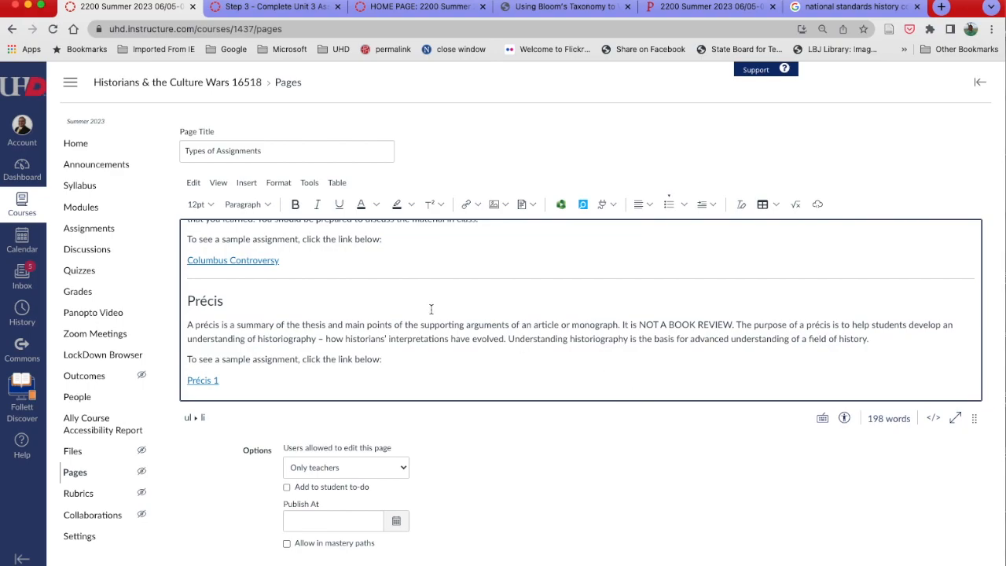
Browse the course's Panopto videos available for embedding and leave the picker without inserting one.
click(560, 204)
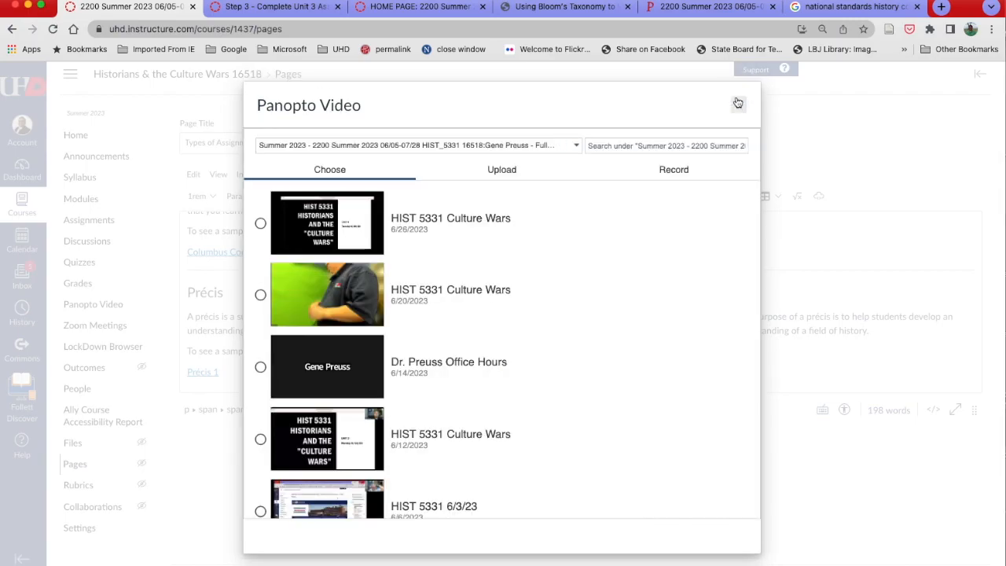
scroll(551, 212, down, 1)
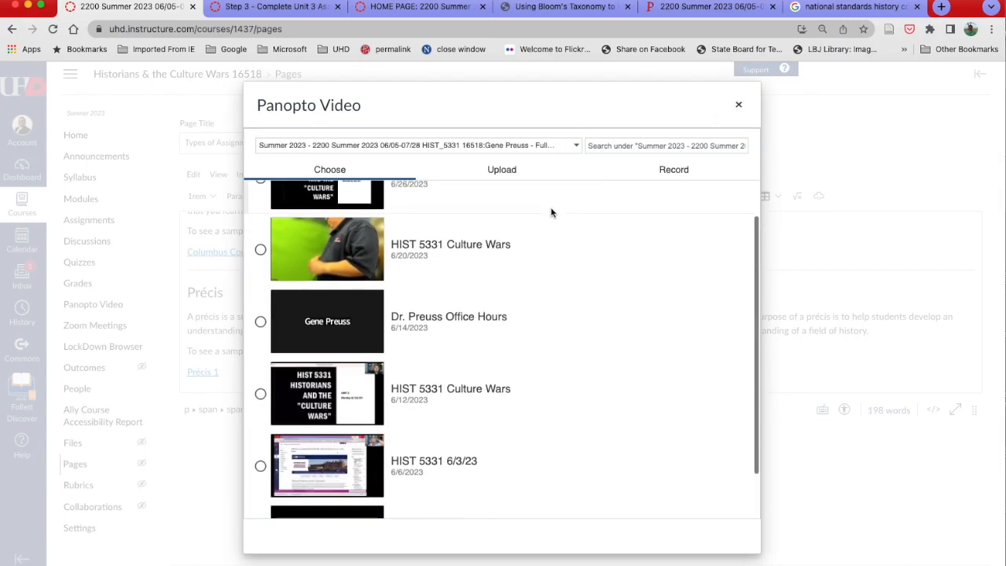
scroll(550, 211, down, 1)
click(738, 104)
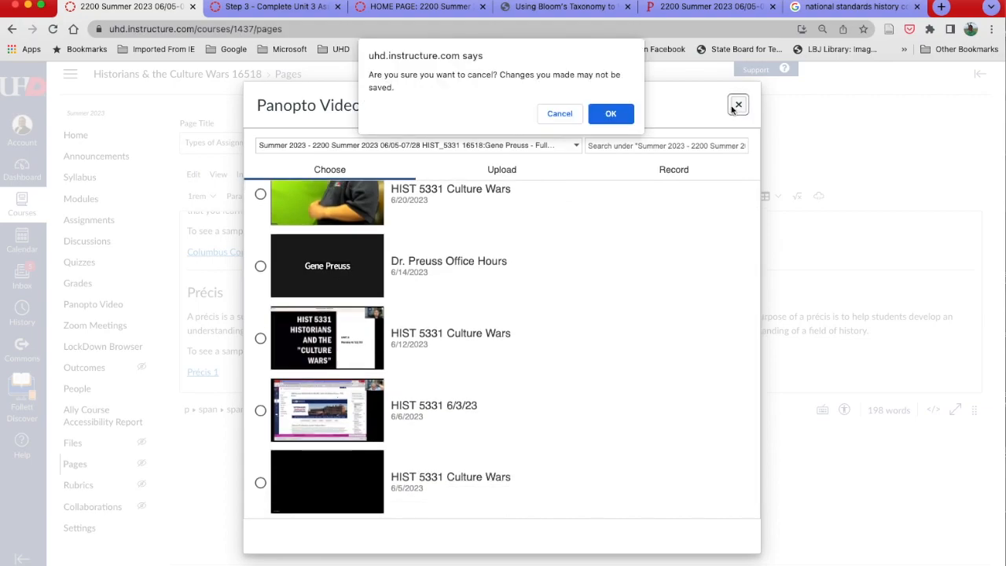
click(607, 118)
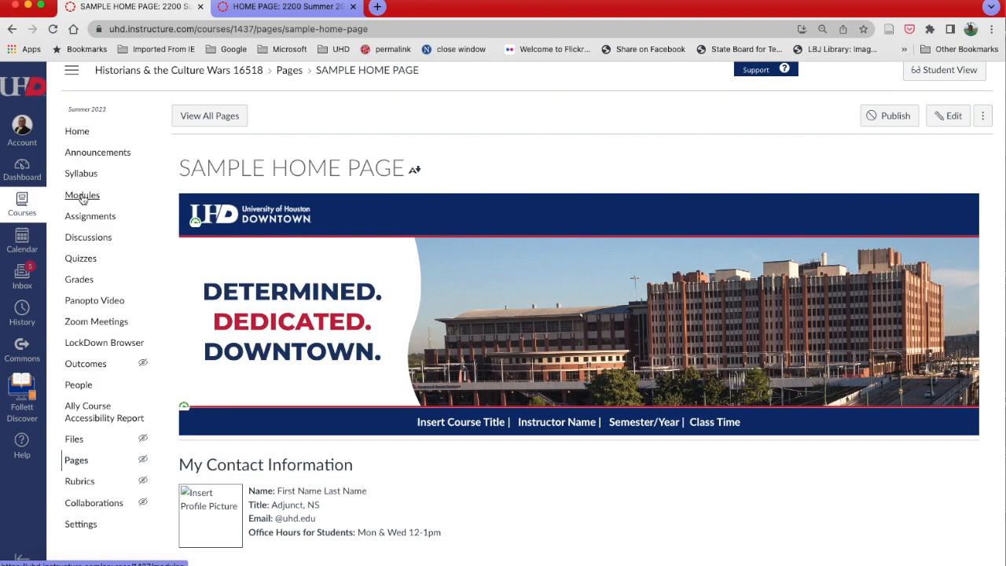
Open the course modules and examine how the units are laid out, down to Units 5 and 6.
click(82, 197)
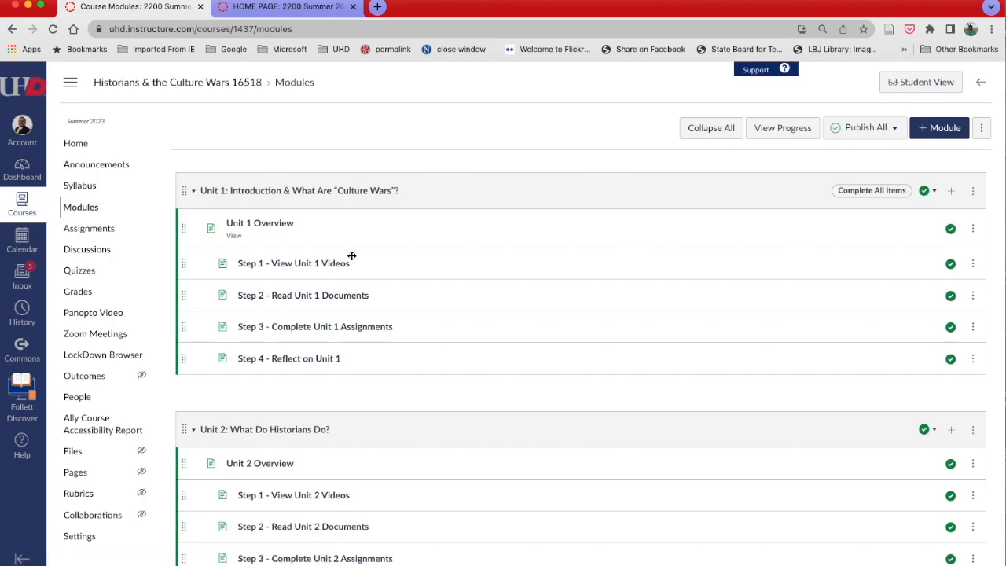
scroll(351, 256, down, 5)
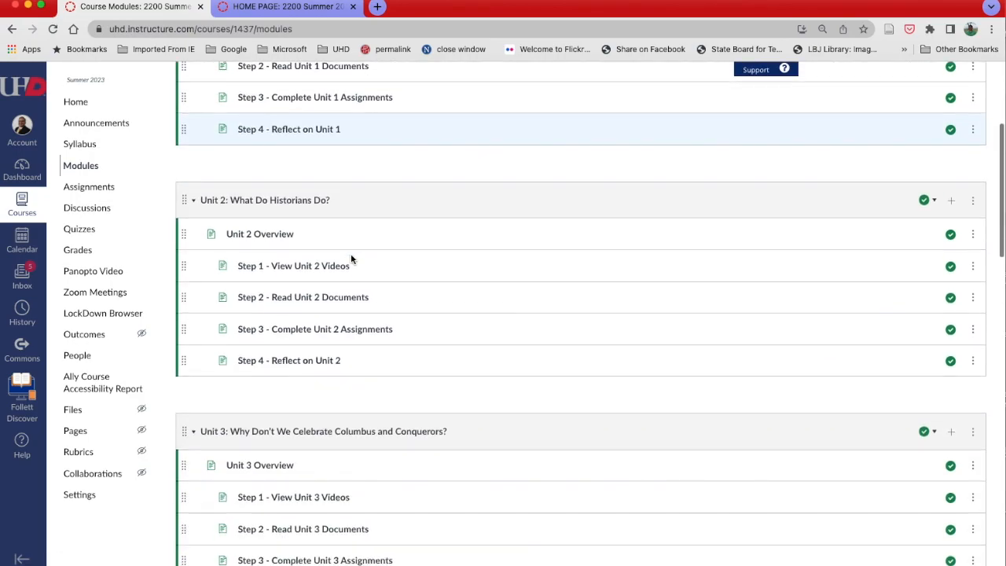
scroll(352, 258, down, 5)
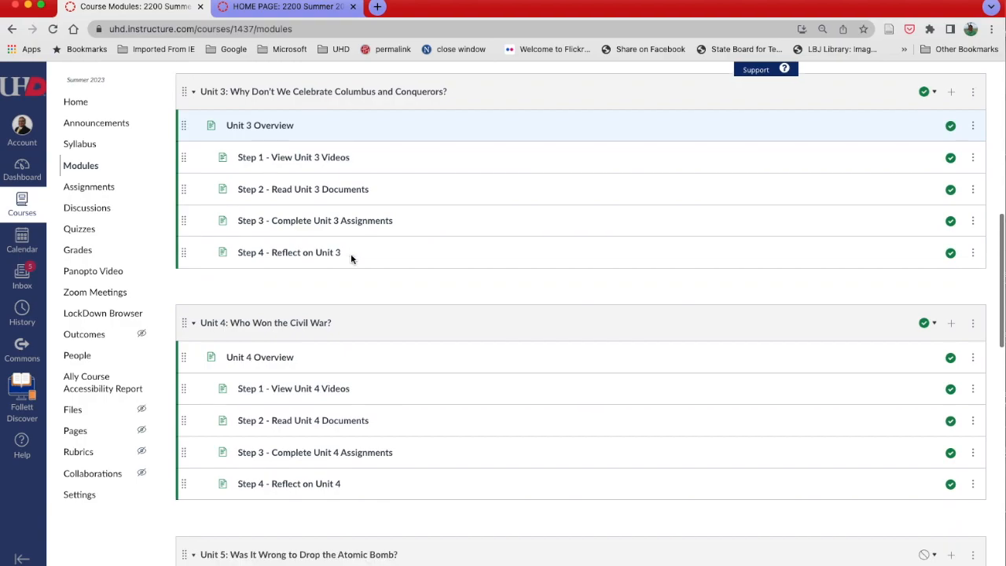
scroll(352, 260, down, 5)
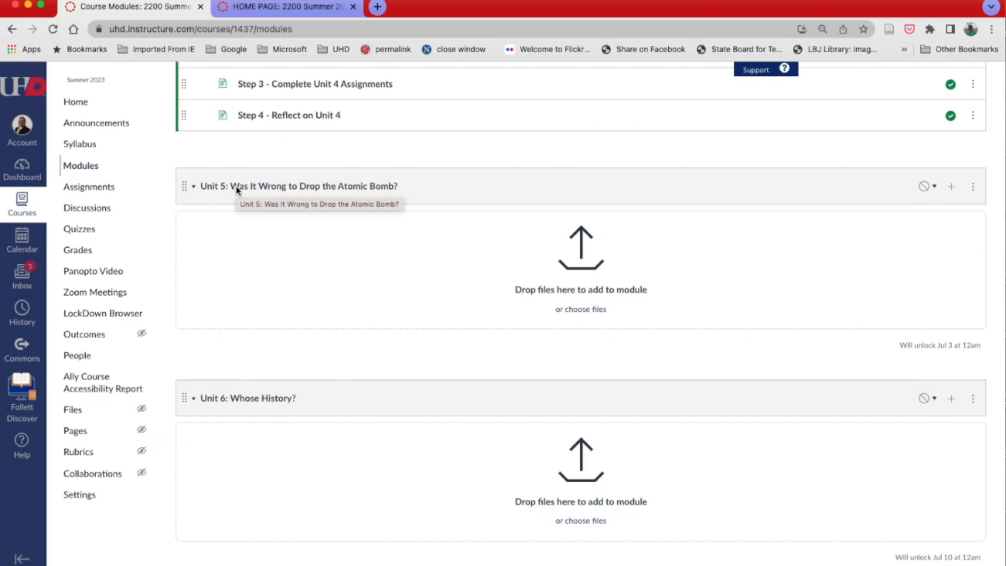
click(237, 187)
click(239, 187)
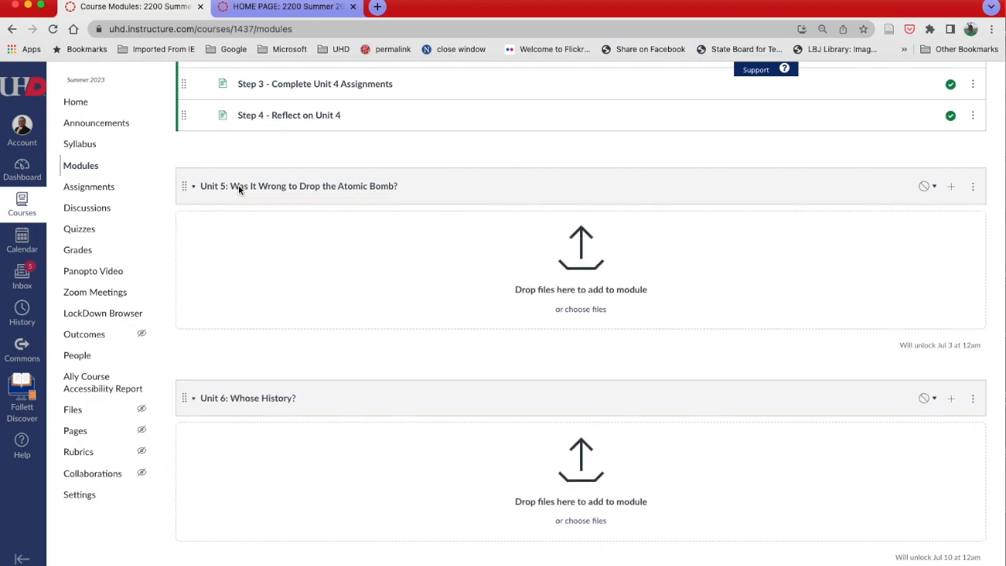
scroll(822, 147, up, 15)
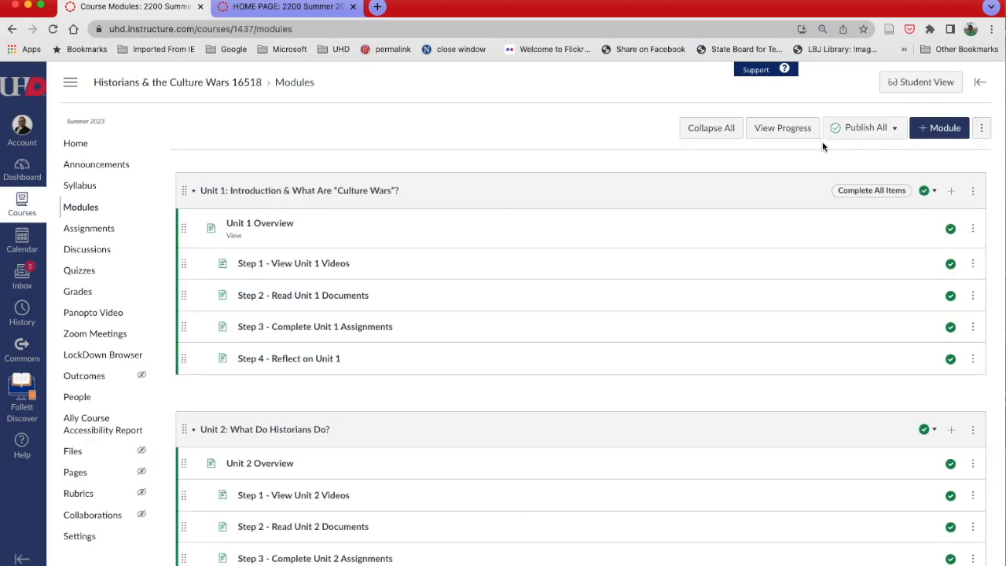
Start a new course module and name it "Unit 8: Final".
click(939, 128)
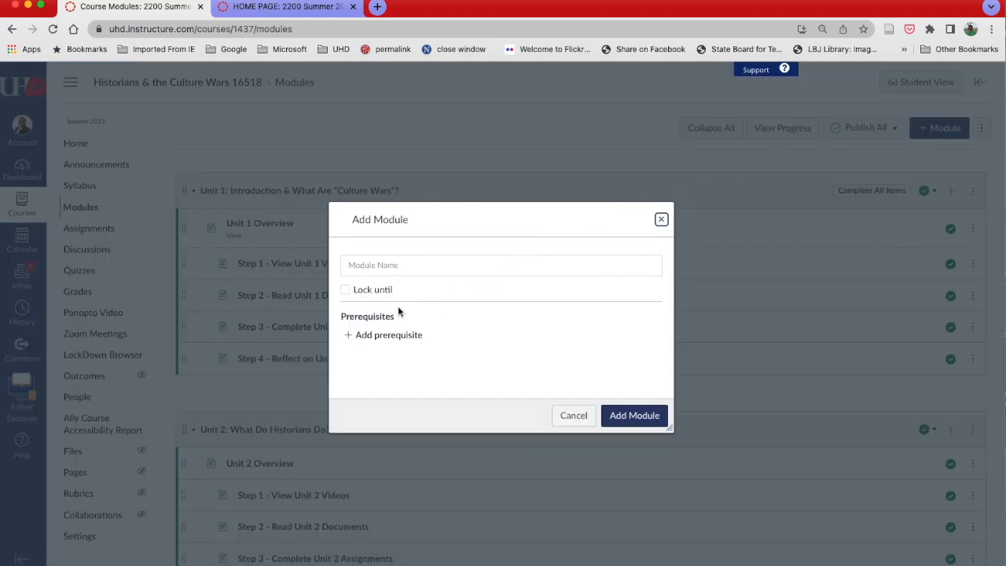
scroll(389, 267, down, 1)
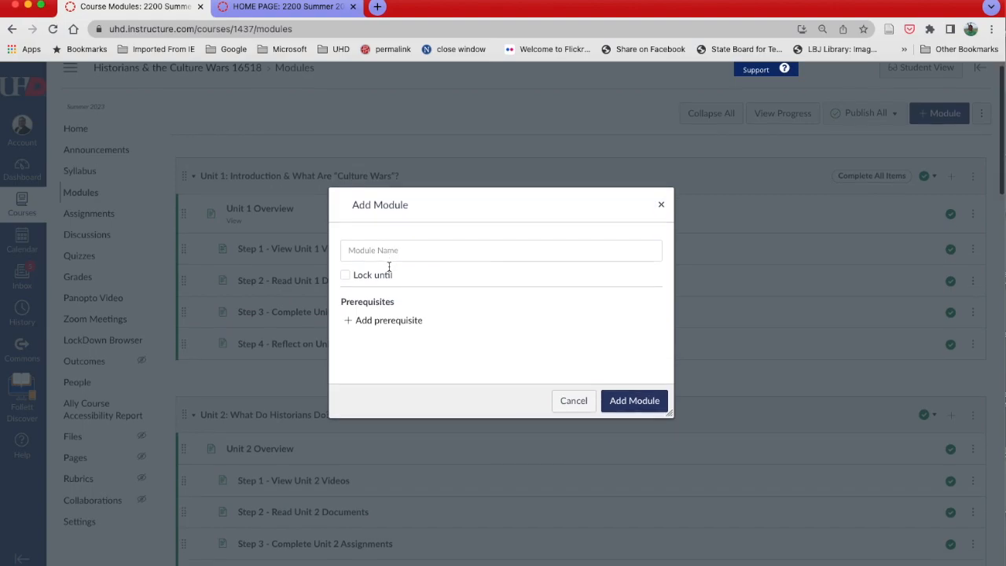
click(387, 250)
text(Unit 18)
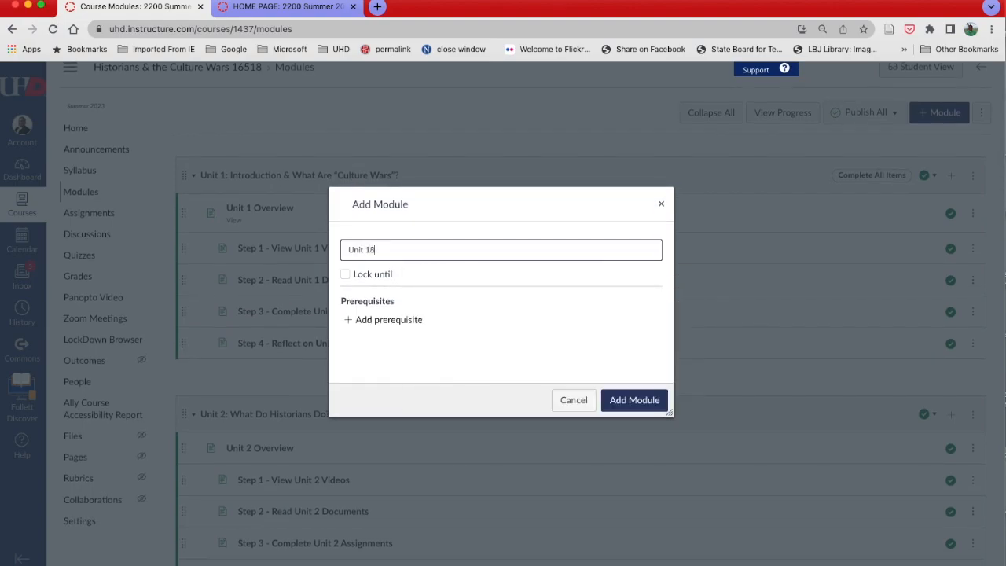
key(BackSpace)
text(8)
key(BackSpace)
text(: Final)
Lock the new module until Jul 24, 2023, 12:00 AM and add it to the course.
scroll(427, 241, down, 1)
click(345, 260)
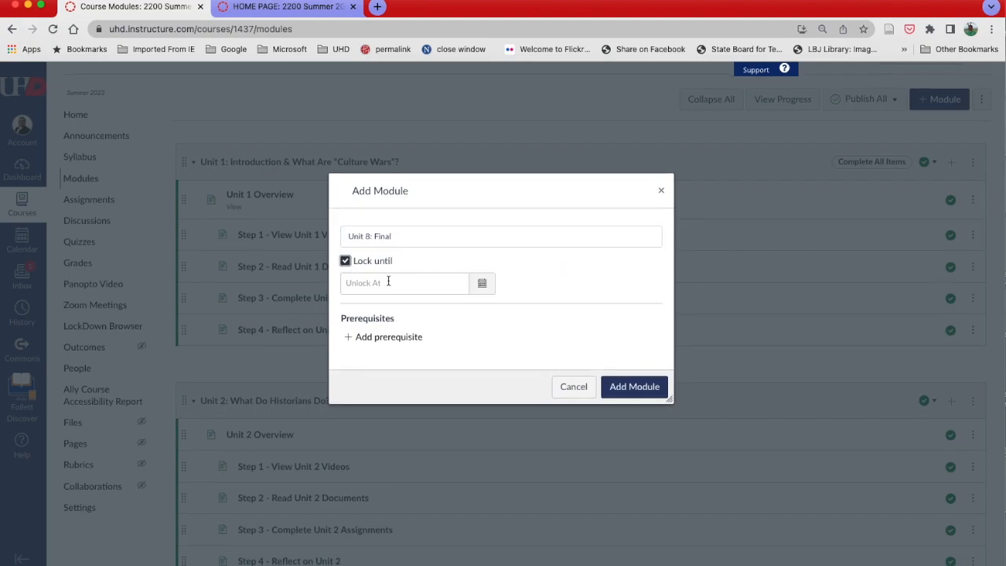
click(483, 285)
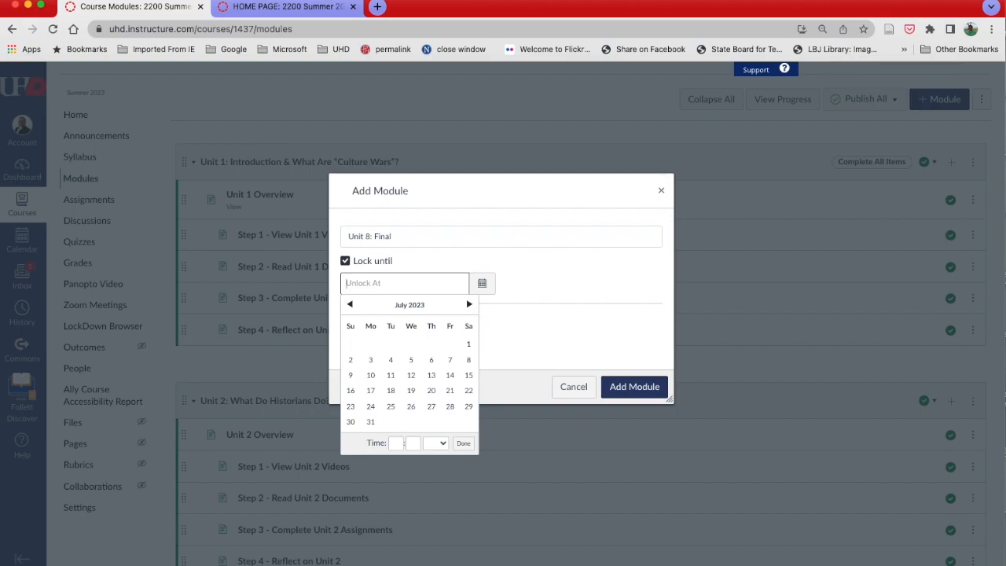
click(370, 403)
click(395, 439)
click(430, 463)
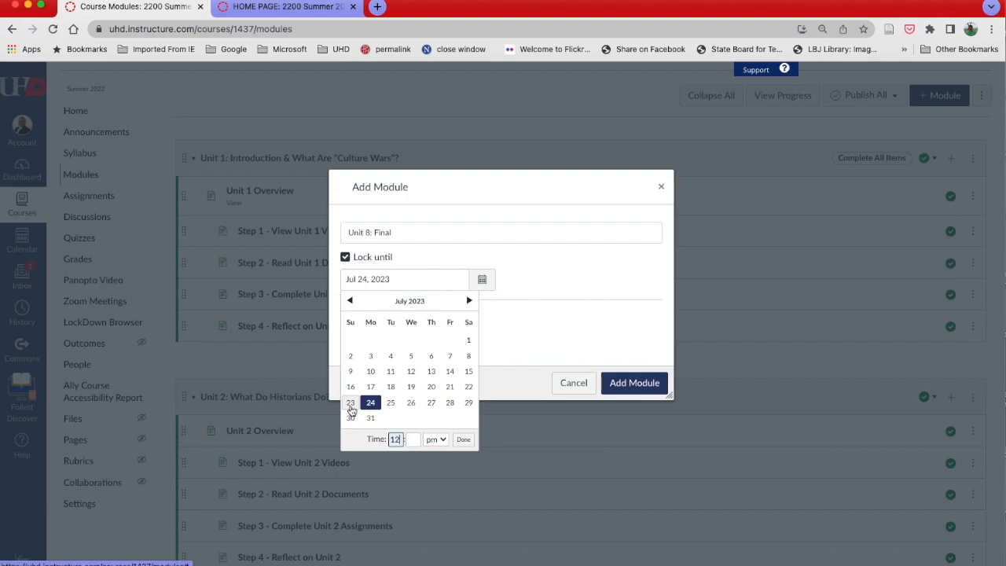
click(436, 439)
click(438, 427)
click(463, 439)
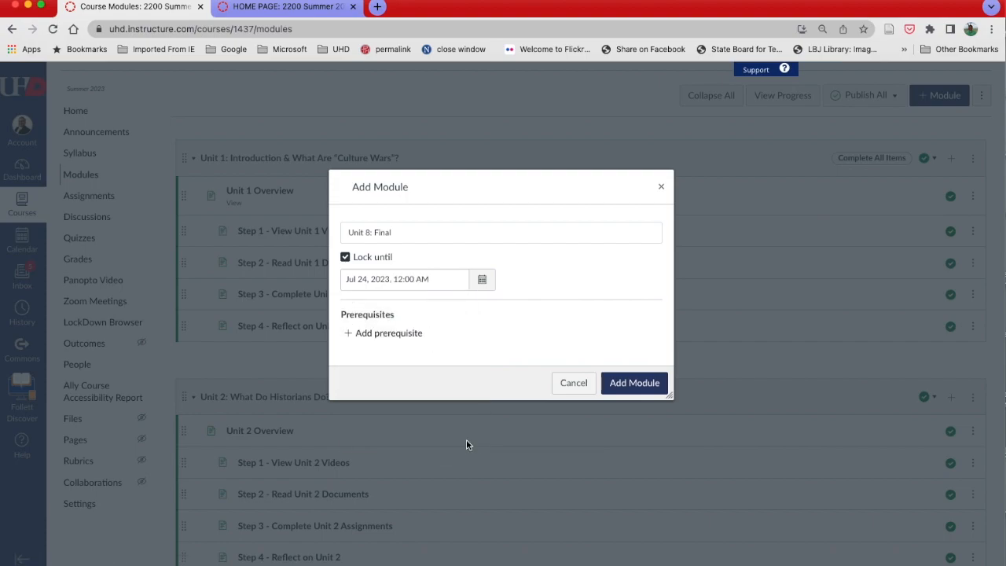
click(639, 382)
scroll(629, 385, down, 15)
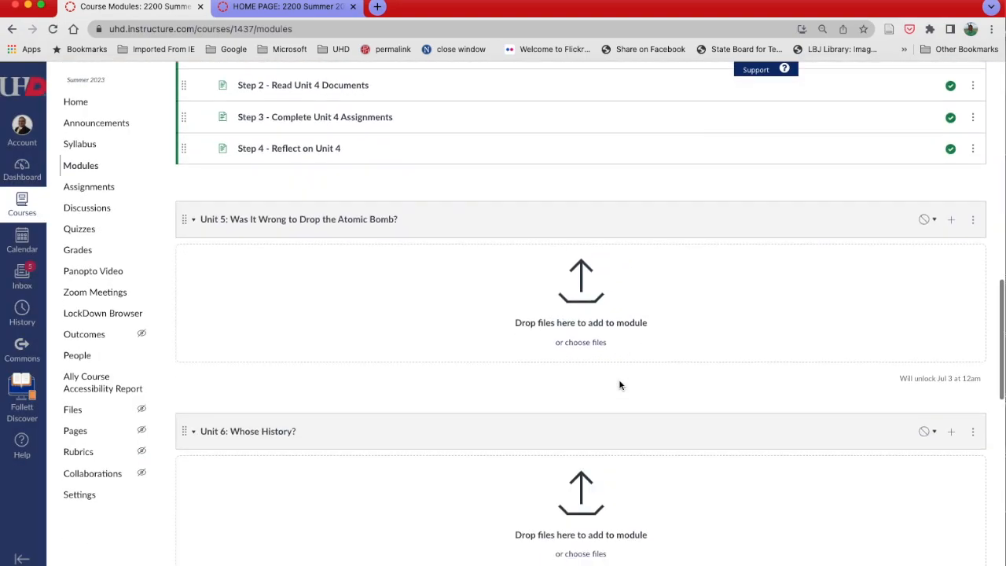
scroll(619, 385, down, 5)
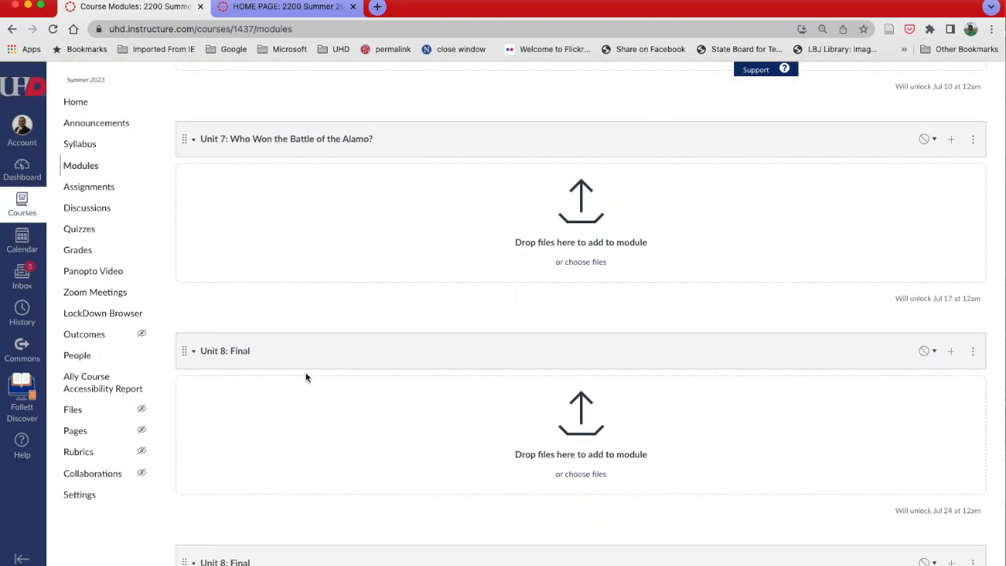
scroll(275, 372, up, 1)
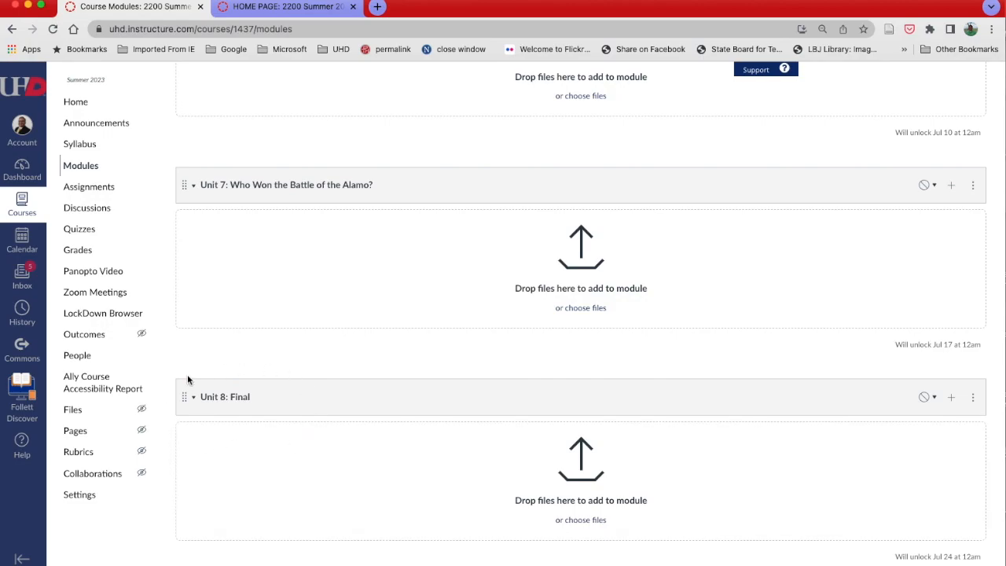
Add the existing page "Unit 3 Overview Copy 2" to the Unit 5 module with Indent 1 Level.
scroll(275, 422, up, 8)
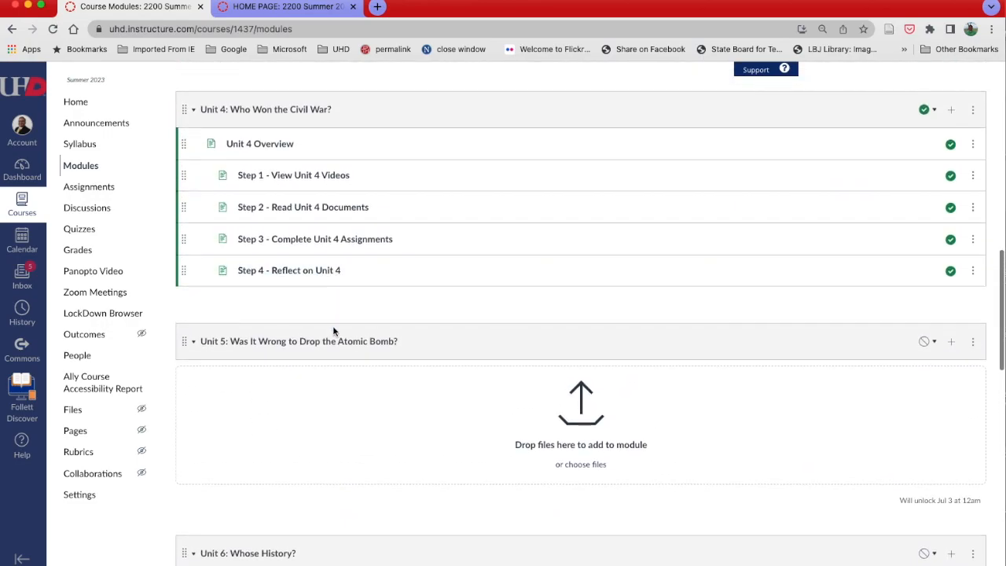
click(325, 350)
click(326, 351)
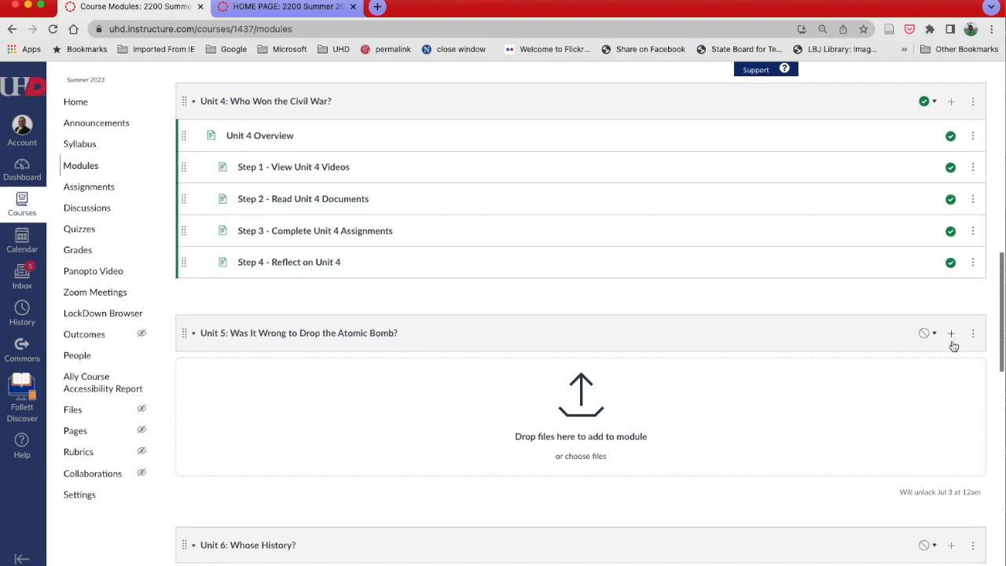
click(952, 342)
click(366, 228)
click(348, 264)
scroll(387, 299, down, 15)
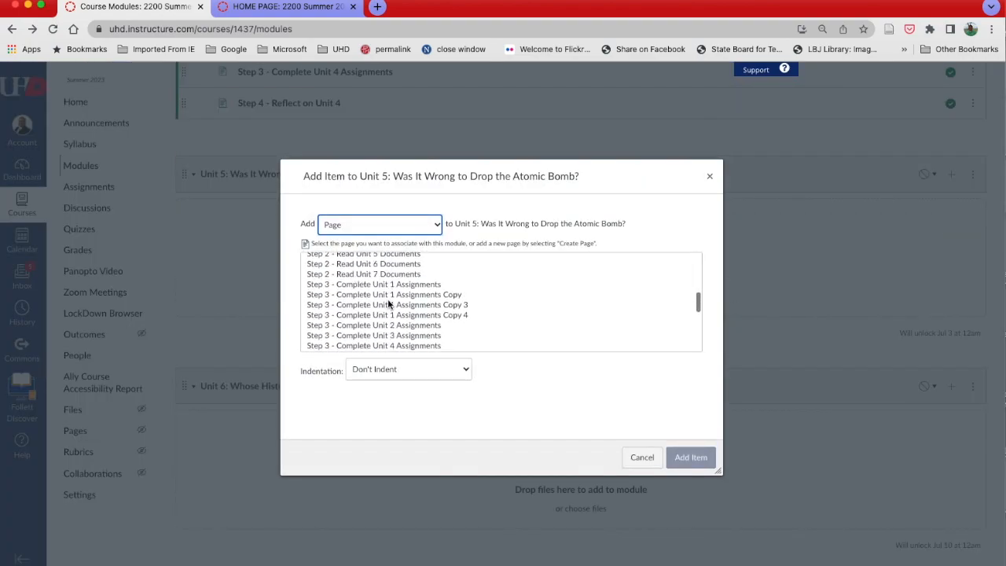
click(348, 313)
click(423, 370)
click(407, 384)
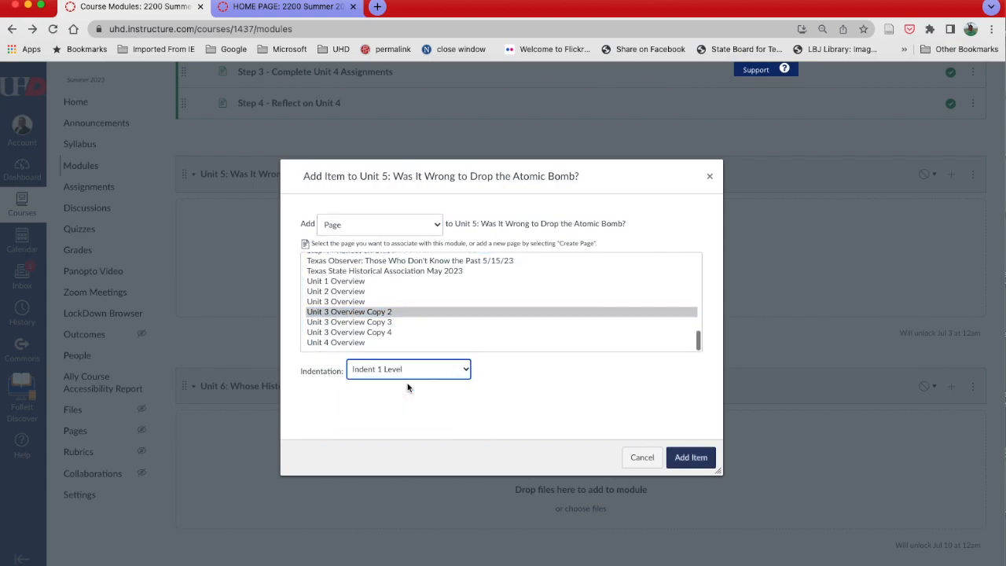
click(691, 457)
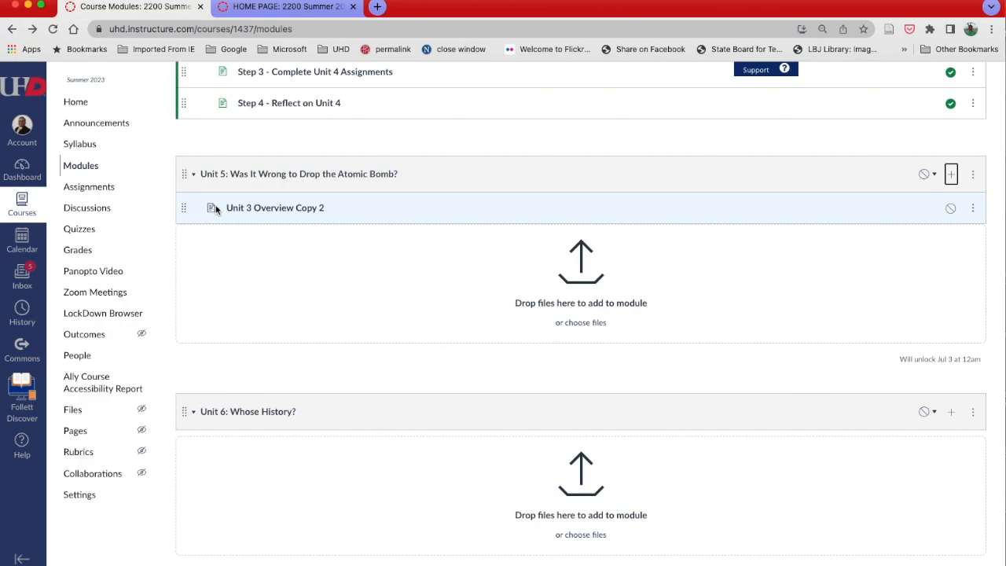
Open the "Unit 3 Overview Copy 2" page for editing and retitle it "Unit 5 Overview".
click(258, 207)
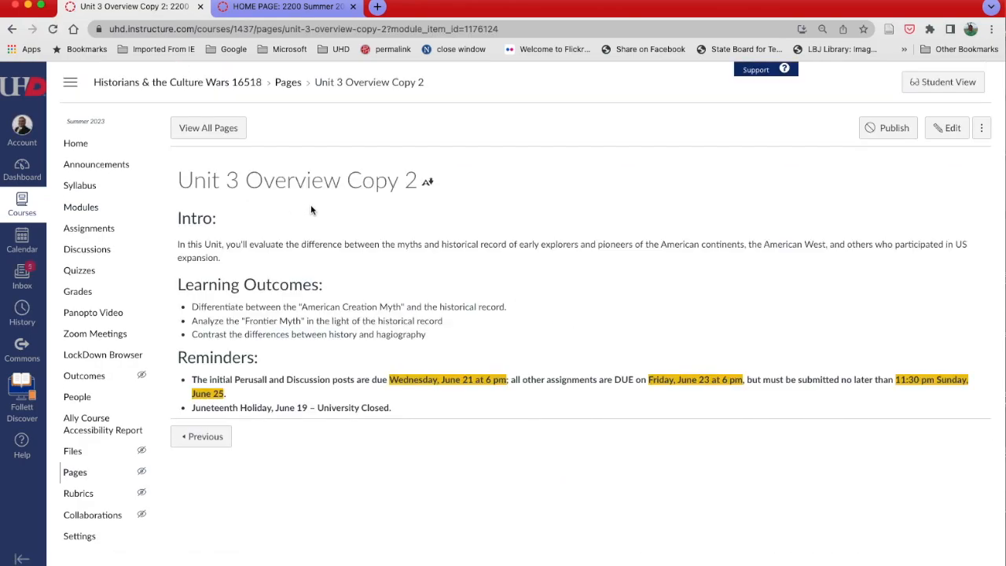
click(947, 129)
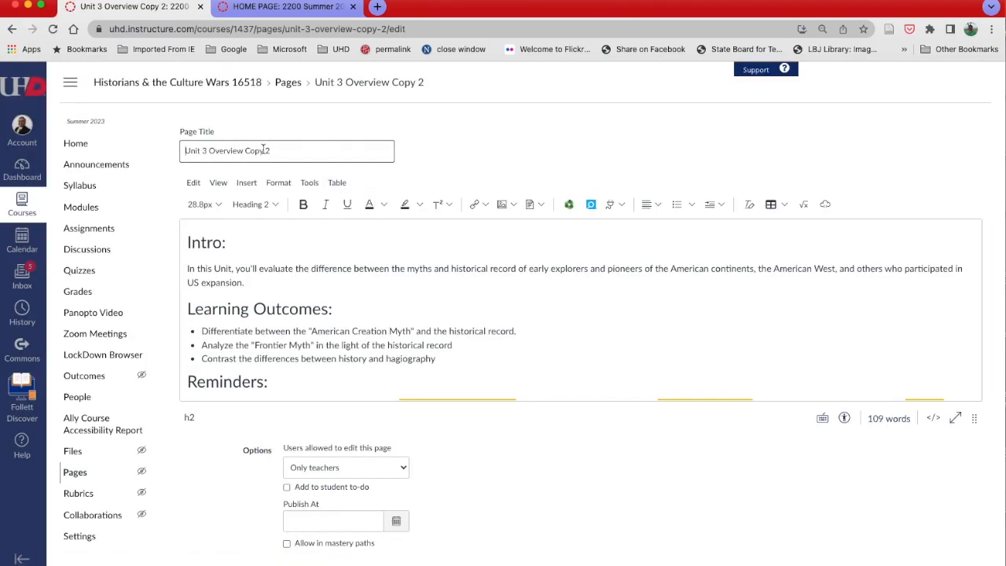
double_click(204, 152)
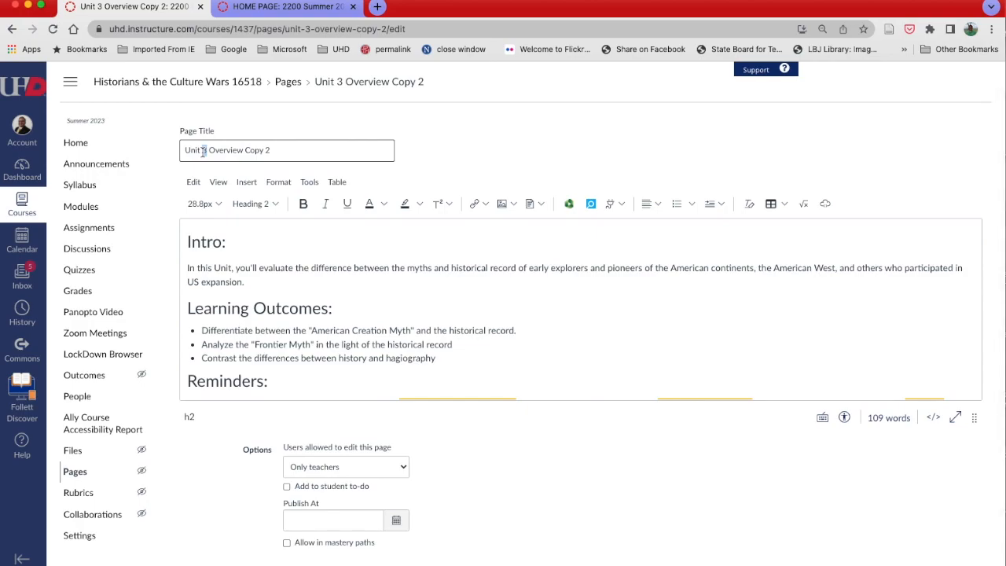
text(5)
drag(271, 150, 245, 153)
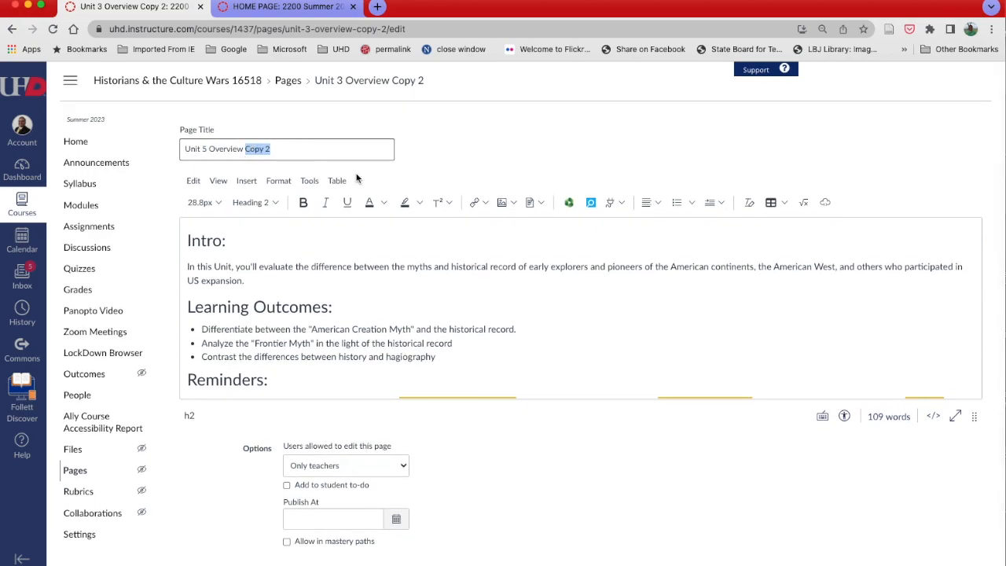
Examine the formatting of the page's Intro, Learning Outcomes and Reminders headings.
click(201, 240)
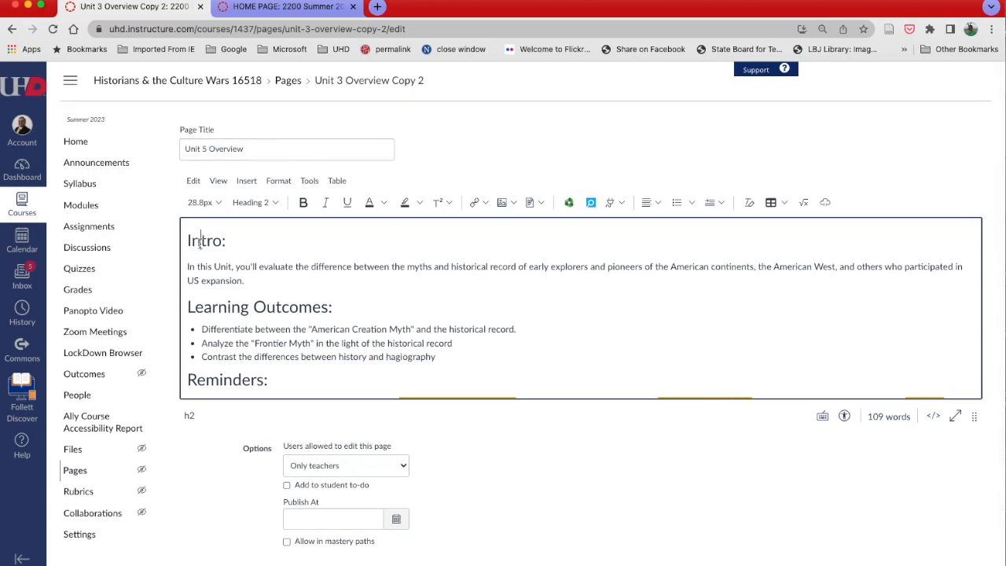
triple_click(189, 241)
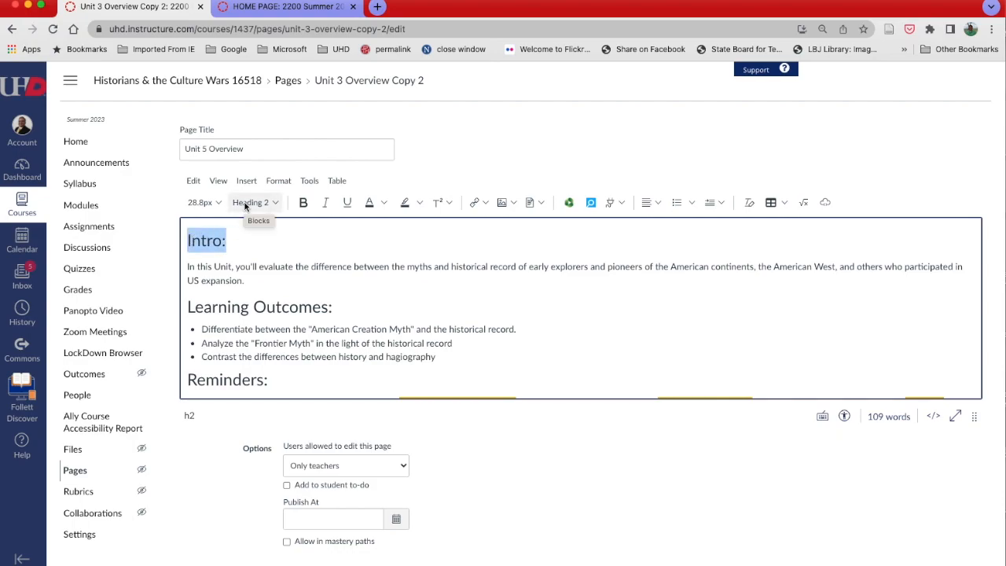
triple_click(236, 308)
triple_click(228, 380)
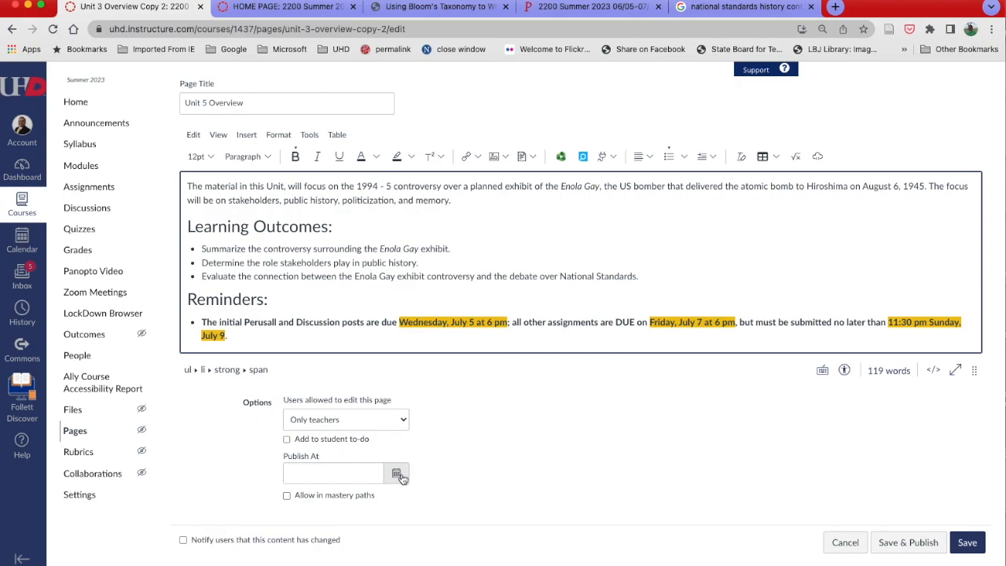
Schedule the Unit 5 Overview page to publish at Jul 2, 2023, 11:59 PM and save it.
click(396, 474)
click(290, 363)
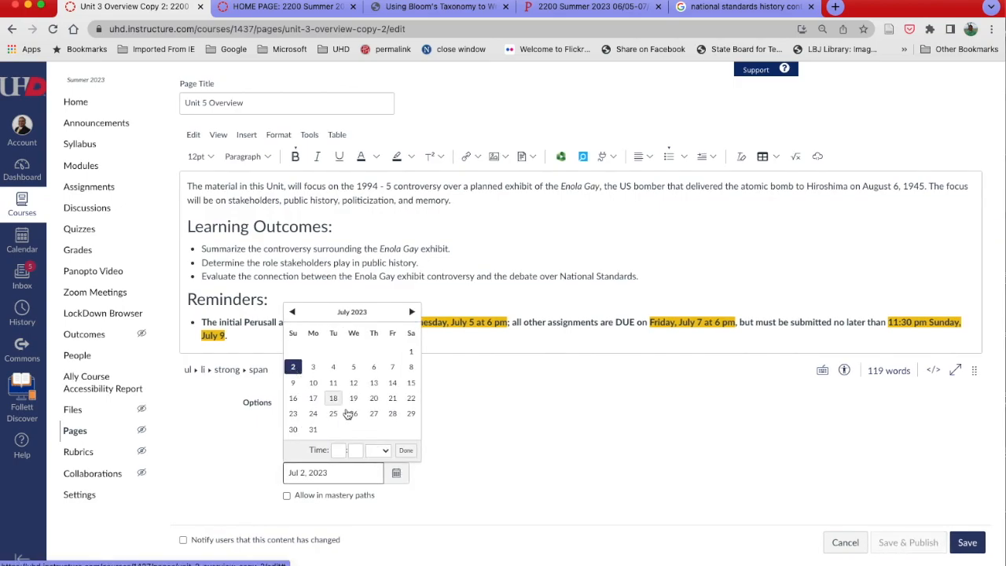
click(409, 454)
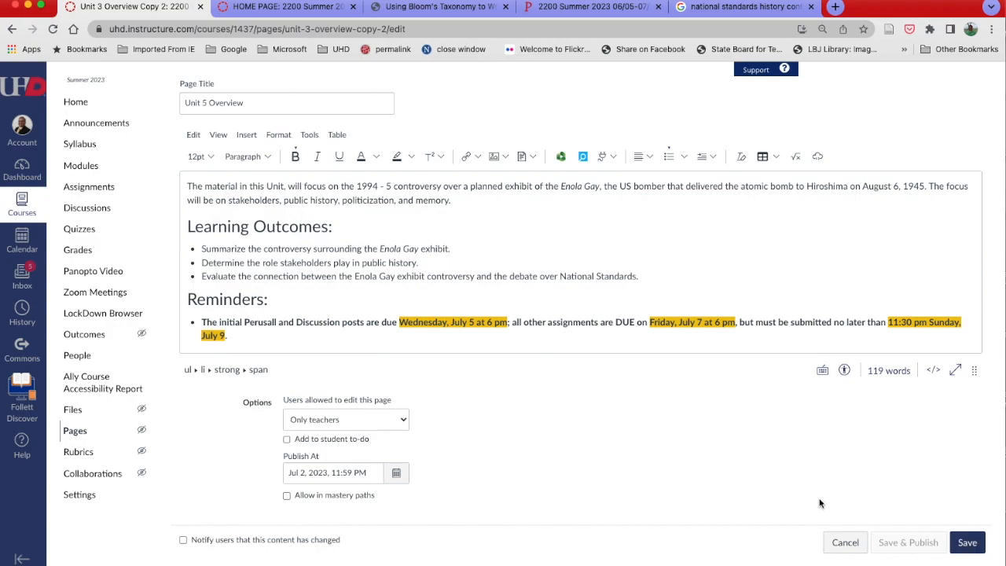
click(967, 542)
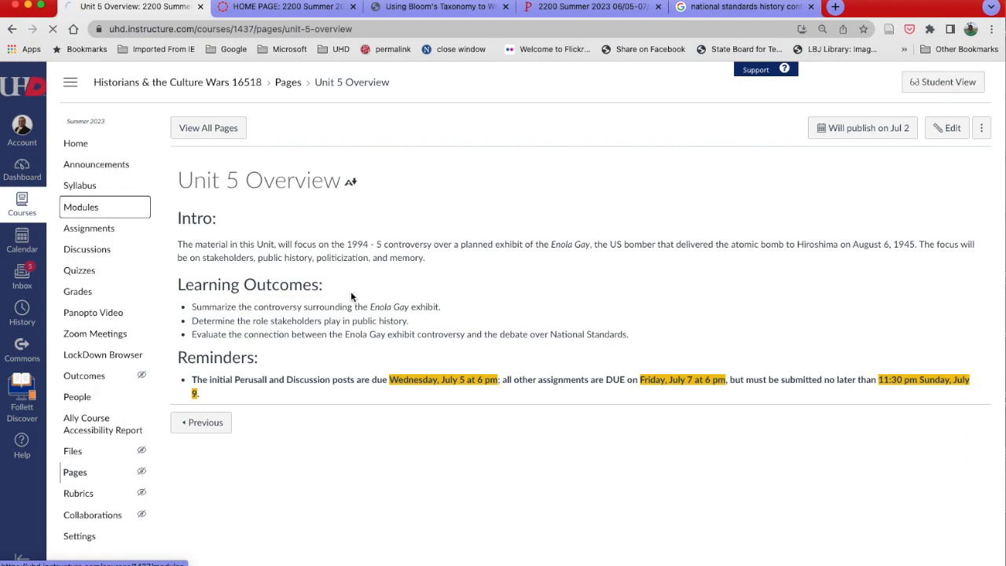
Add the existing page "Step 1 - View Unit 5 Videos" to the Unit 5 module, indented one level deeper than the Unit 5 Overview.
scroll(575, 346, down, 10)
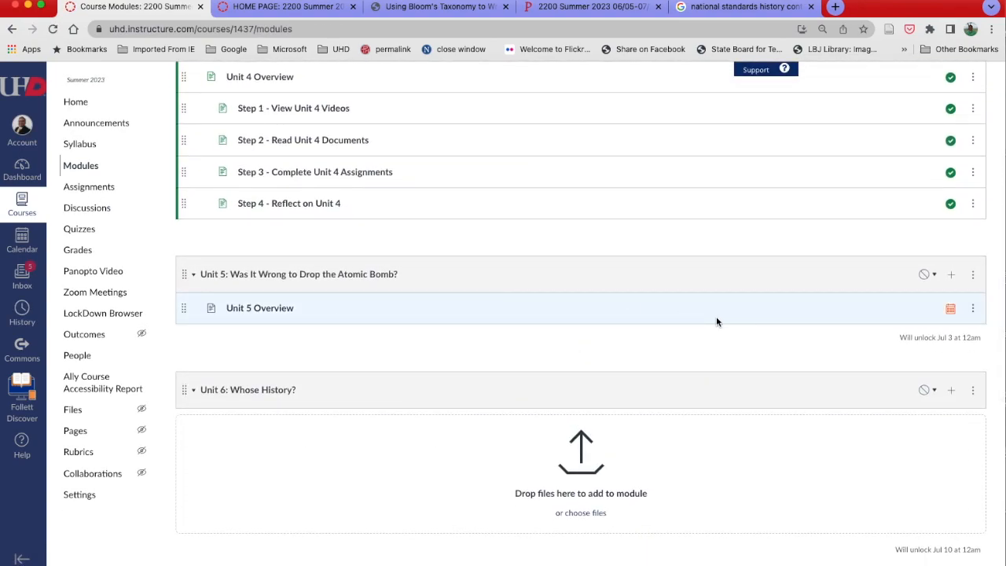
scroll(716, 318, up, 1)
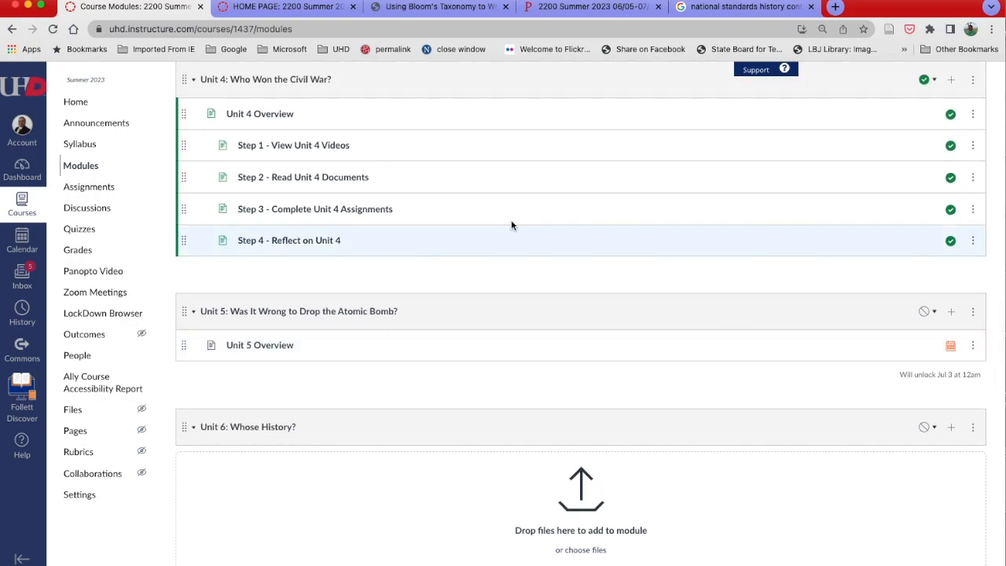
click(950, 147)
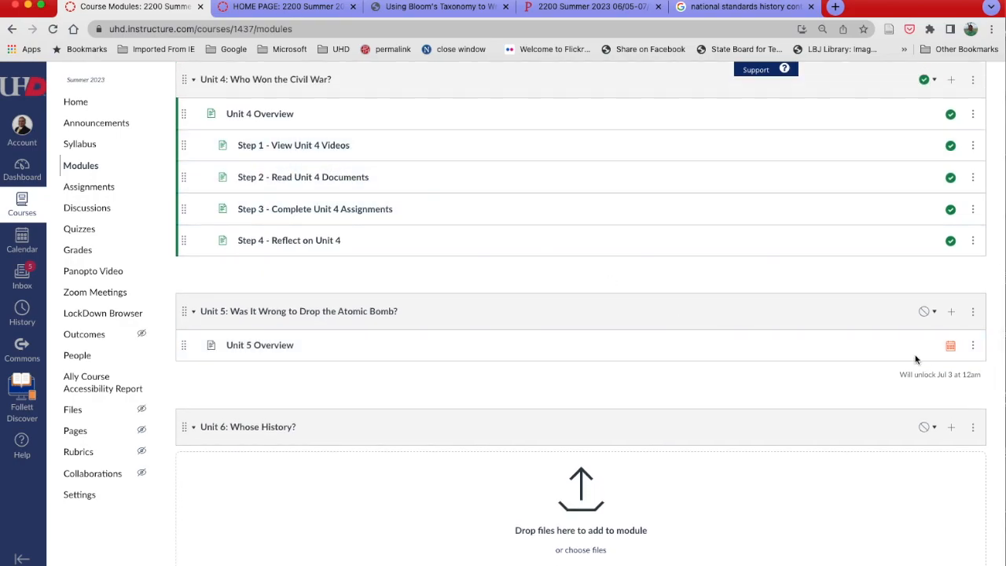
click(952, 313)
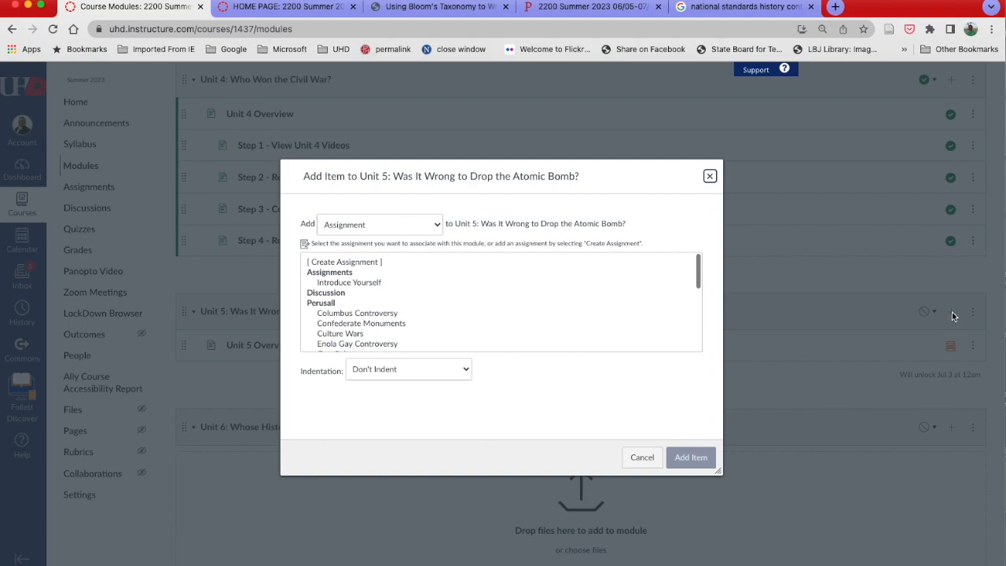
click(375, 223)
click(346, 267)
scroll(454, 309, up, 1)
scroll(445, 315, down, 3)
click(382, 324)
click(401, 404)
click(396, 432)
click(687, 493)
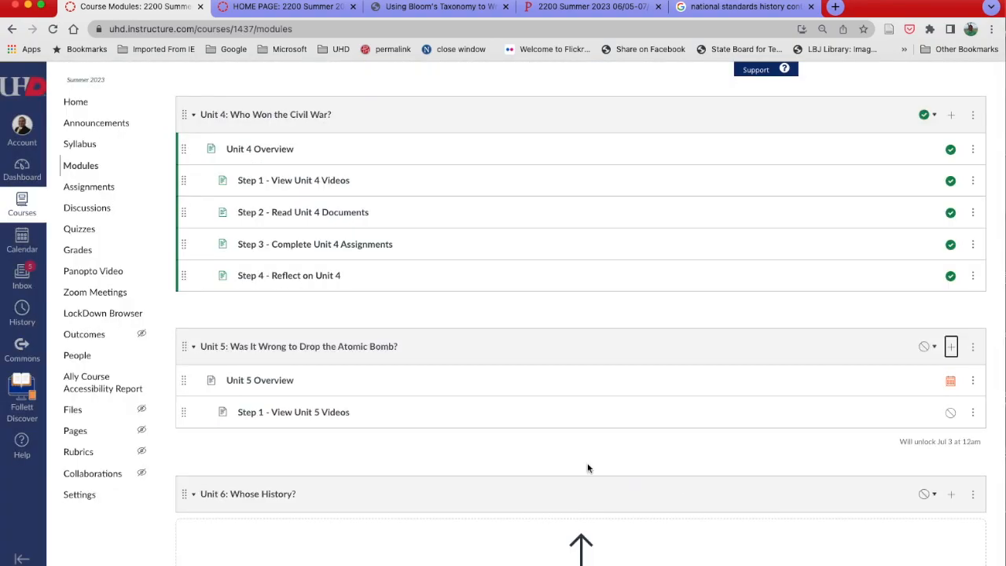
Edit the "Step 1 - View Unit 5 Videos" page to publish at Jul 2, 2023, 11:59 PM and save it.
click(292, 416)
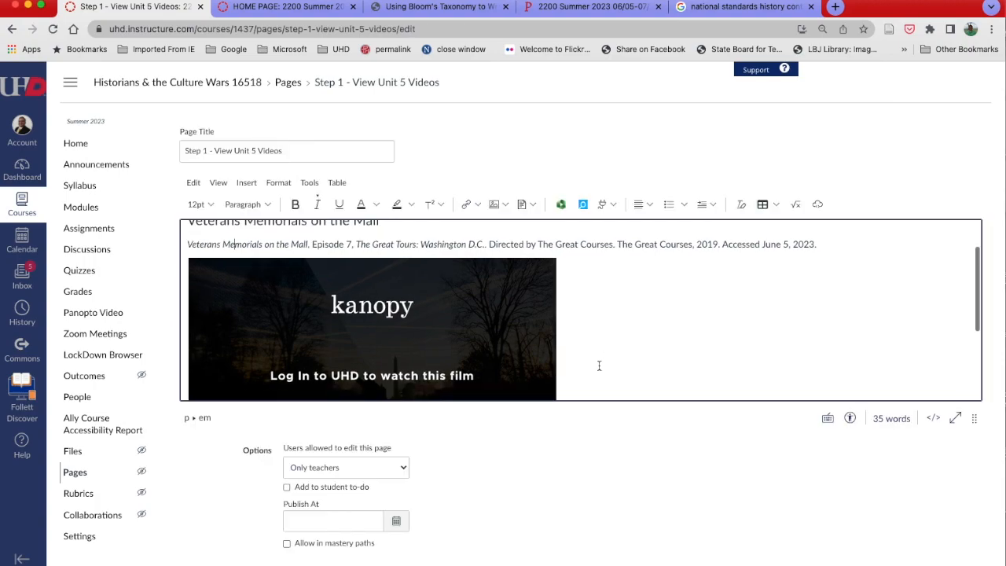
scroll(616, 434, down, 3)
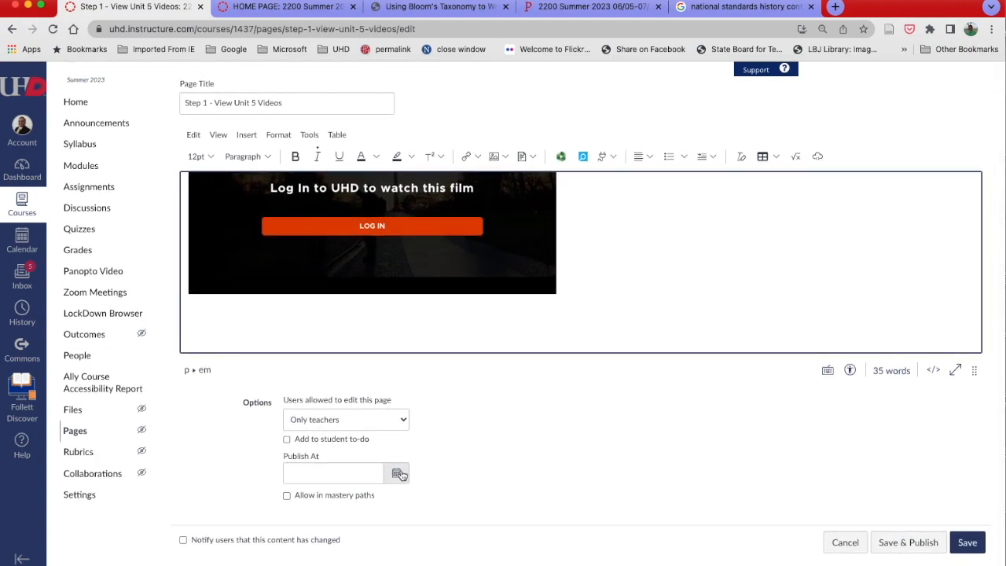
click(398, 473)
click(293, 367)
click(337, 450)
click(369, 473)
text(11)
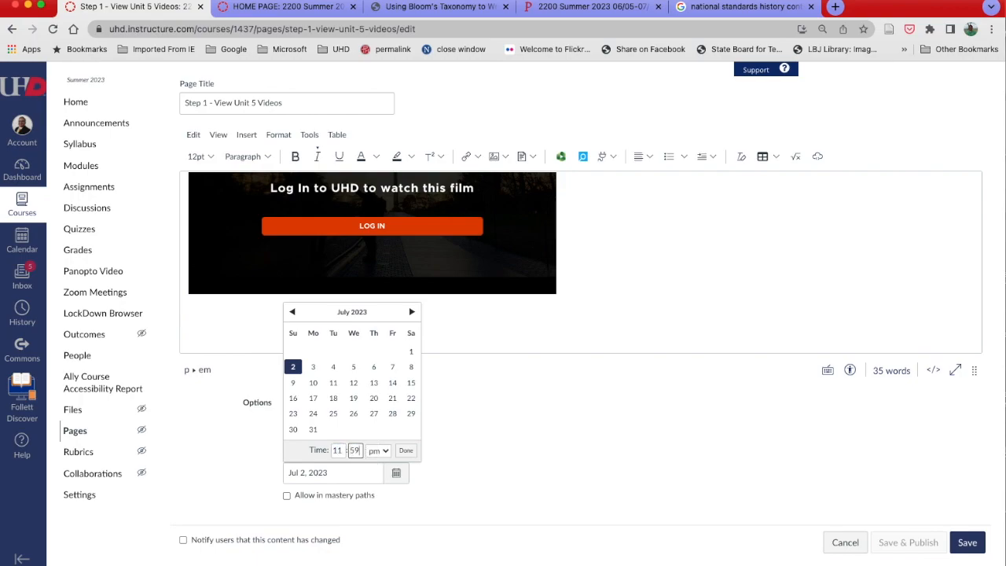
click(405, 450)
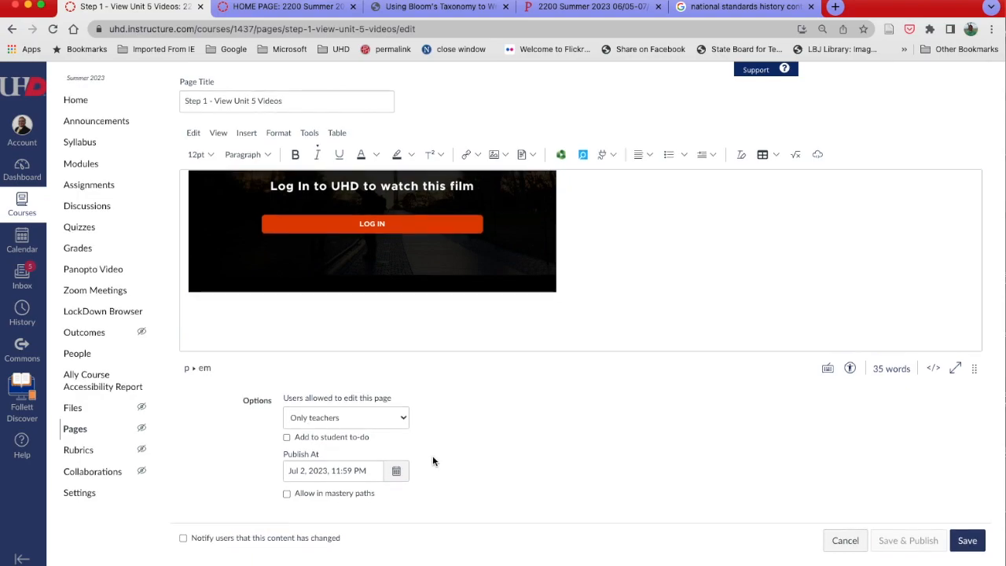
click(965, 542)
Add the existing page "Step 2 - Read Unit 5 Documents" to the Unit 5 module at the same indent as Step 1.
click(80, 165)
scroll(385, 287, down, 10)
scroll(393, 293, down, 4)
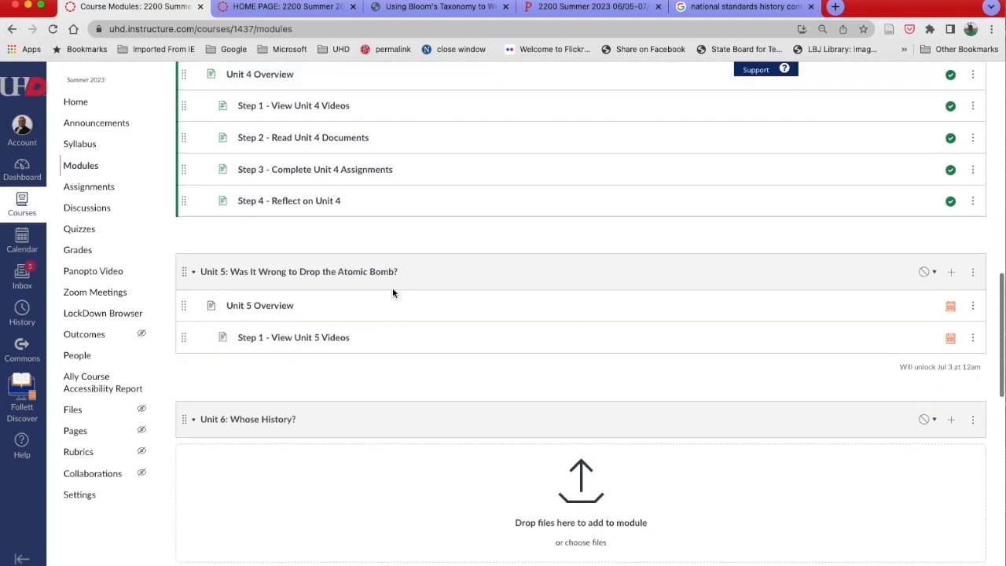
scroll(392, 292, up, 1)
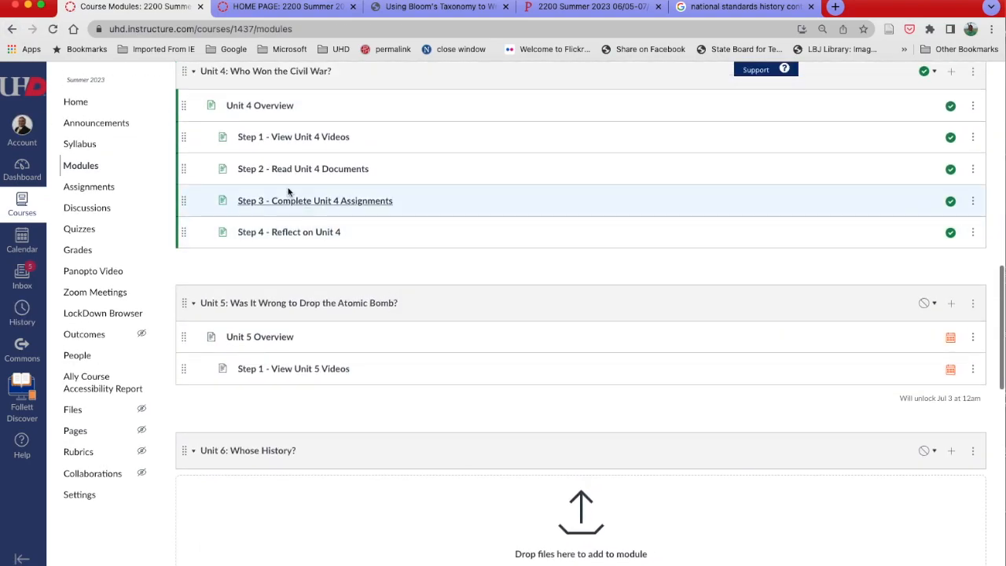
click(951, 305)
click(393, 230)
click(395, 265)
scroll(418, 283, down, 5)
click(400, 333)
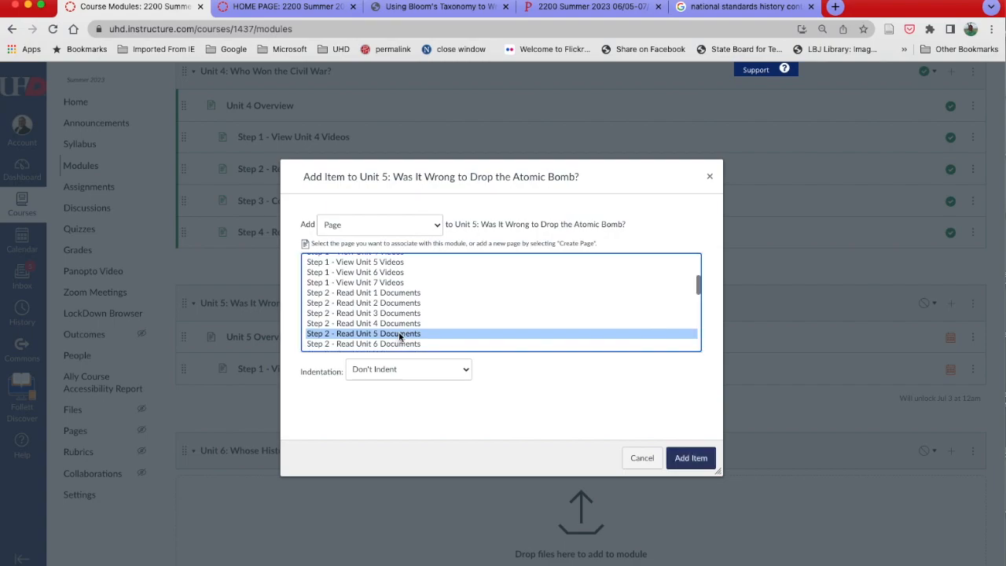
click(445, 372)
click(429, 399)
click(673, 464)
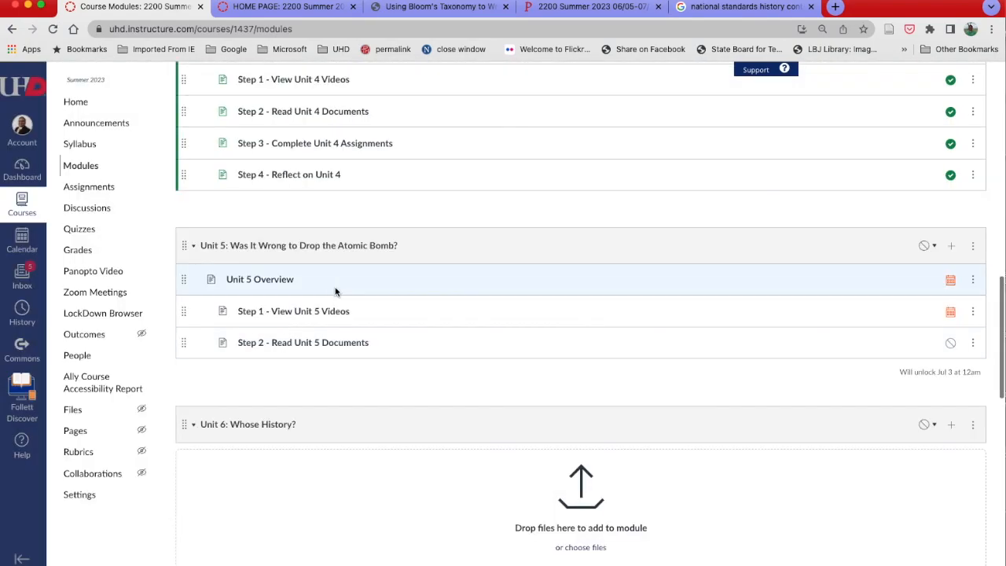
Start adding another item to the Unit 5 module and choose Page as its type.
click(951, 246)
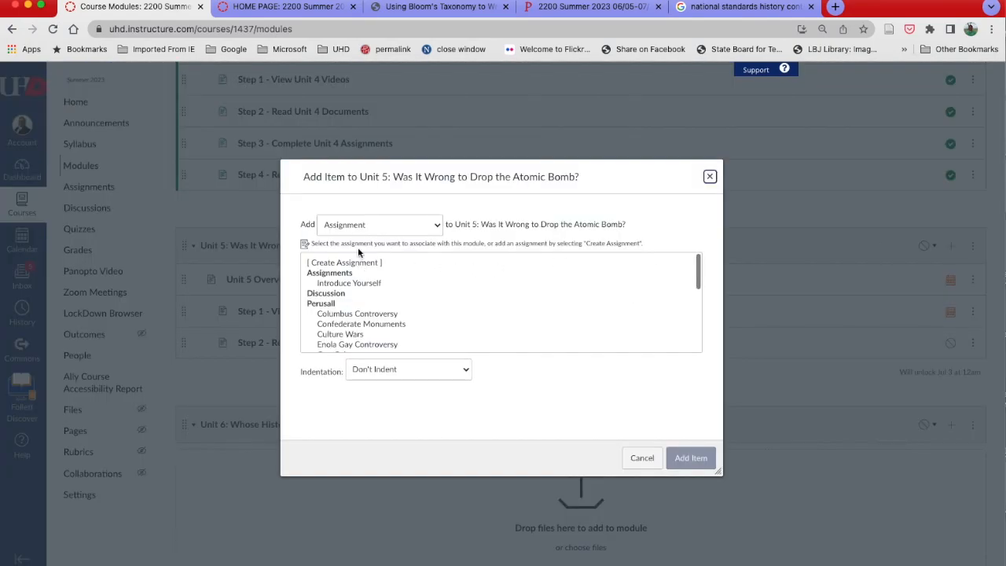
scroll(351, 305, down, 10)
click(357, 226)
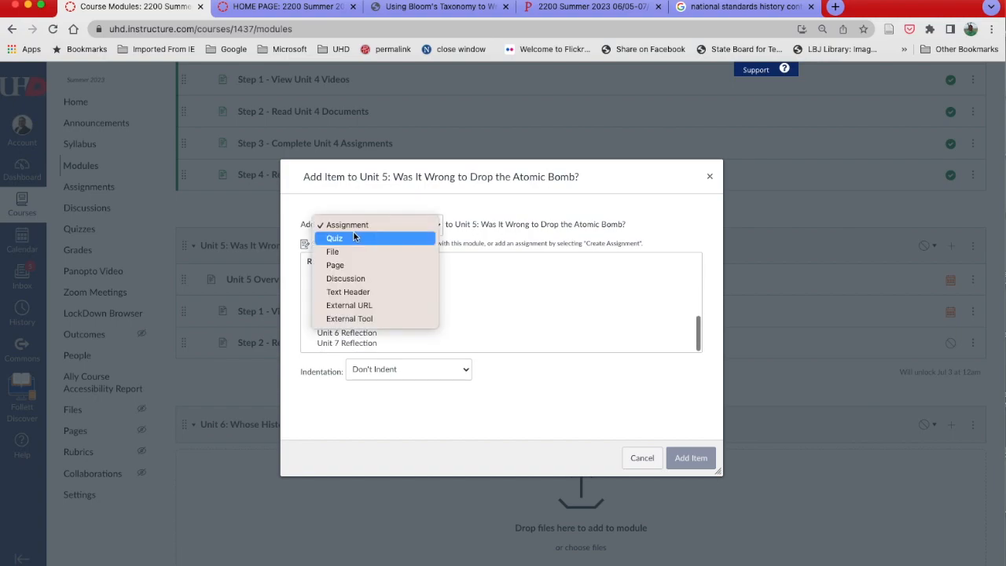
click(351, 267)
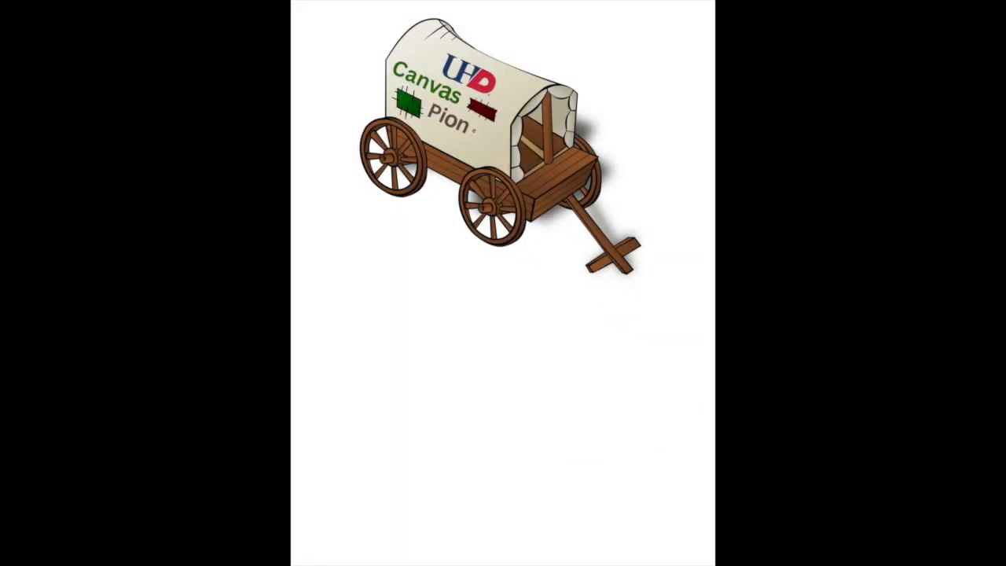